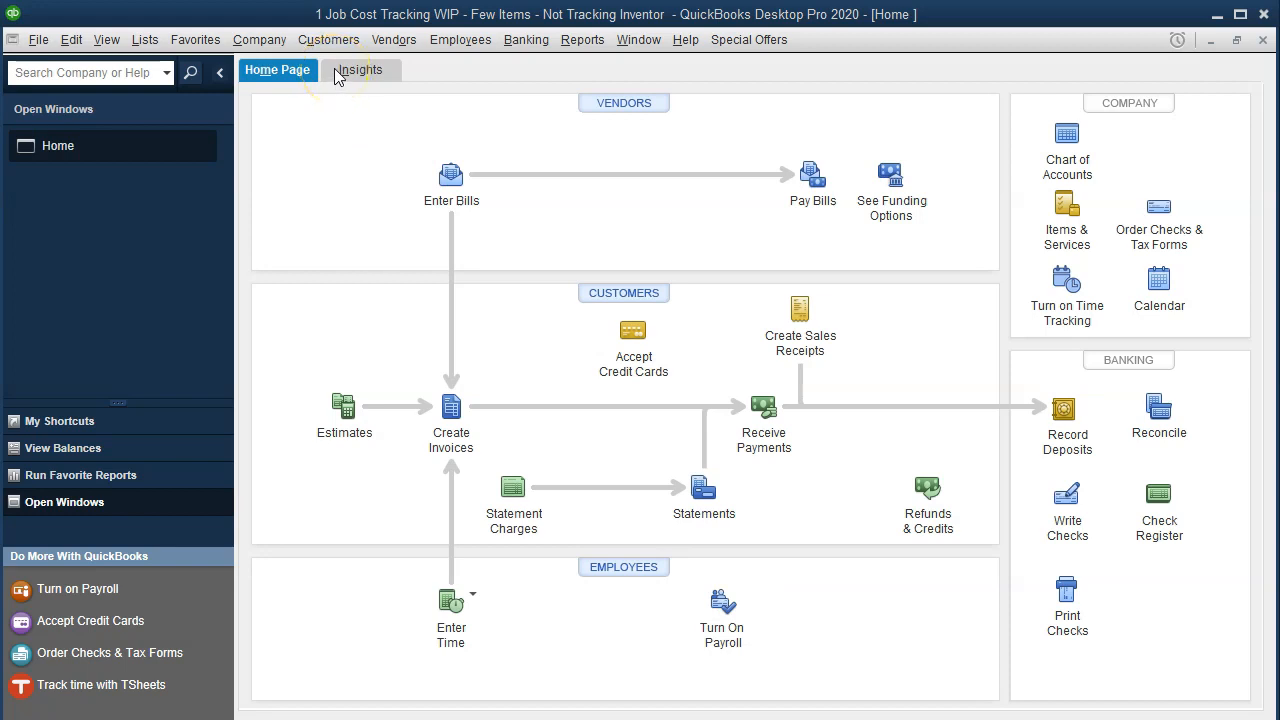
{"action": "left_click", "coordinate": [141, 286]}
{"action": "left_click", "coordinate": [106, 39]}
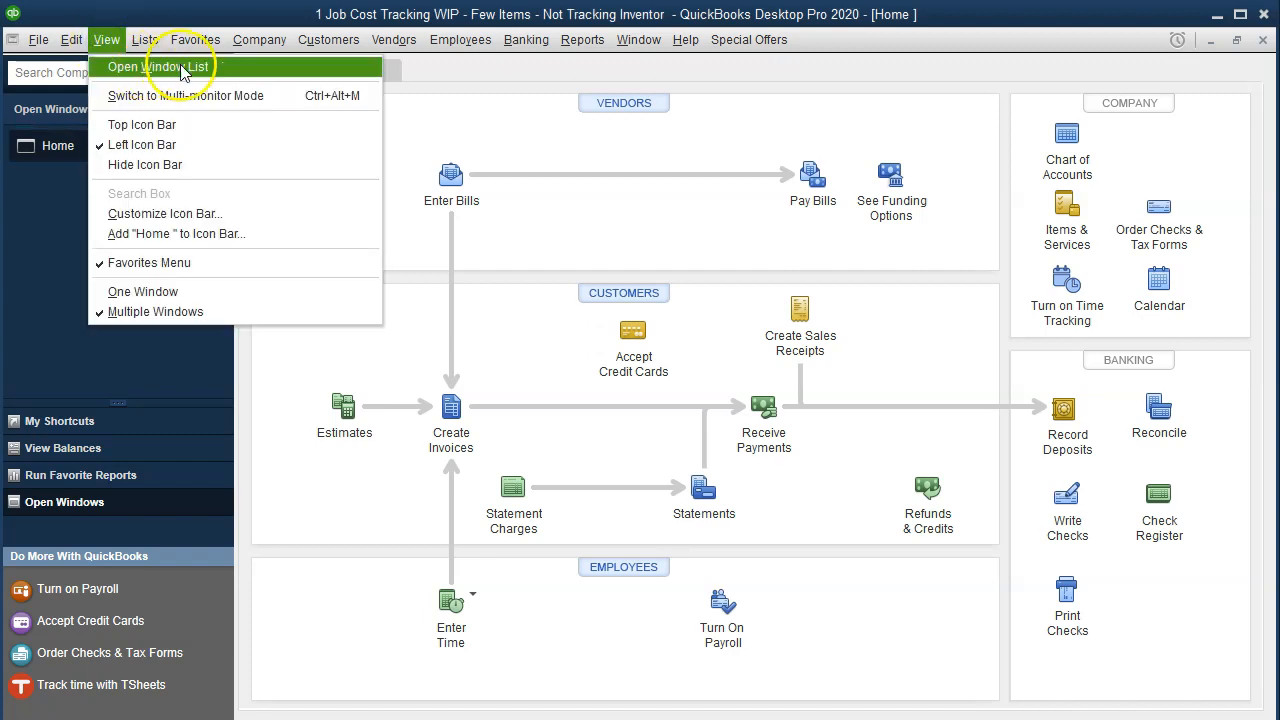
{"action": "left_click", "coordinate": [248, 68]}
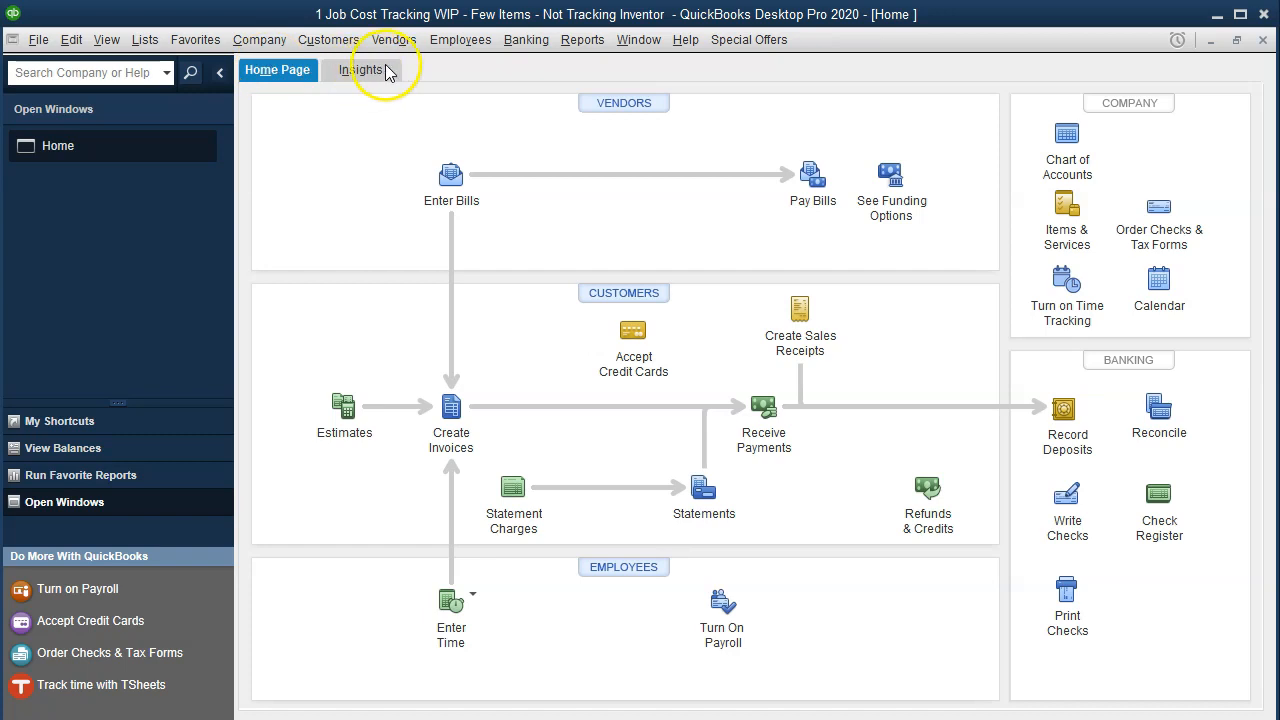
Open the Trial Balance report from the accountant and tax reports.
{"action": "left_click", "coordinate": [582, 40]}
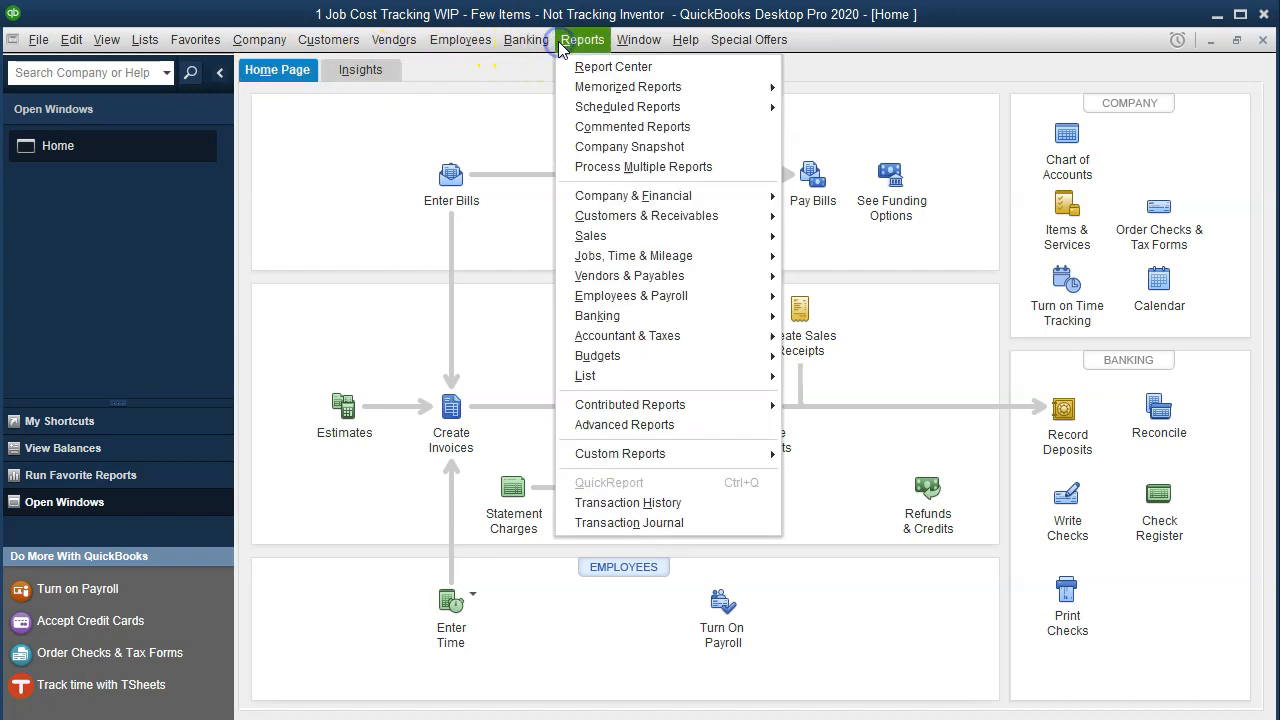
{"action": "mouse_move", "coordinate": [711, 340]}
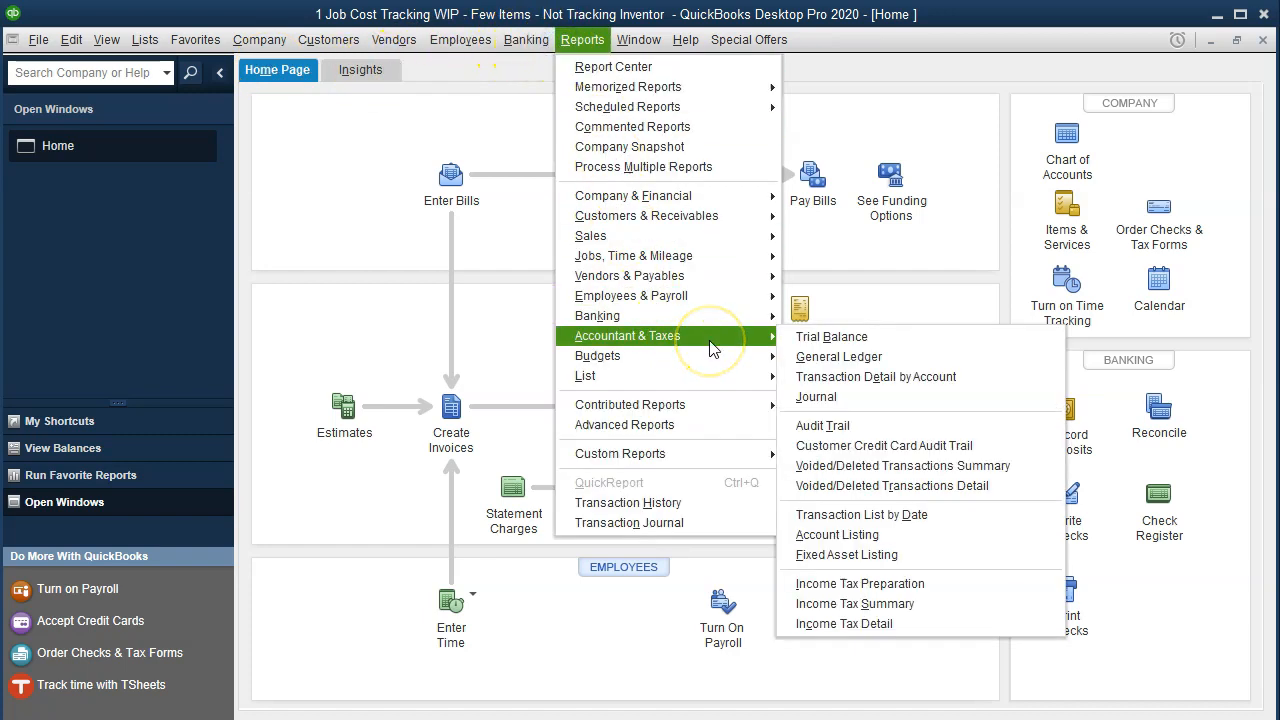
{"action": "left_click", "coordinate": [890, 340]}
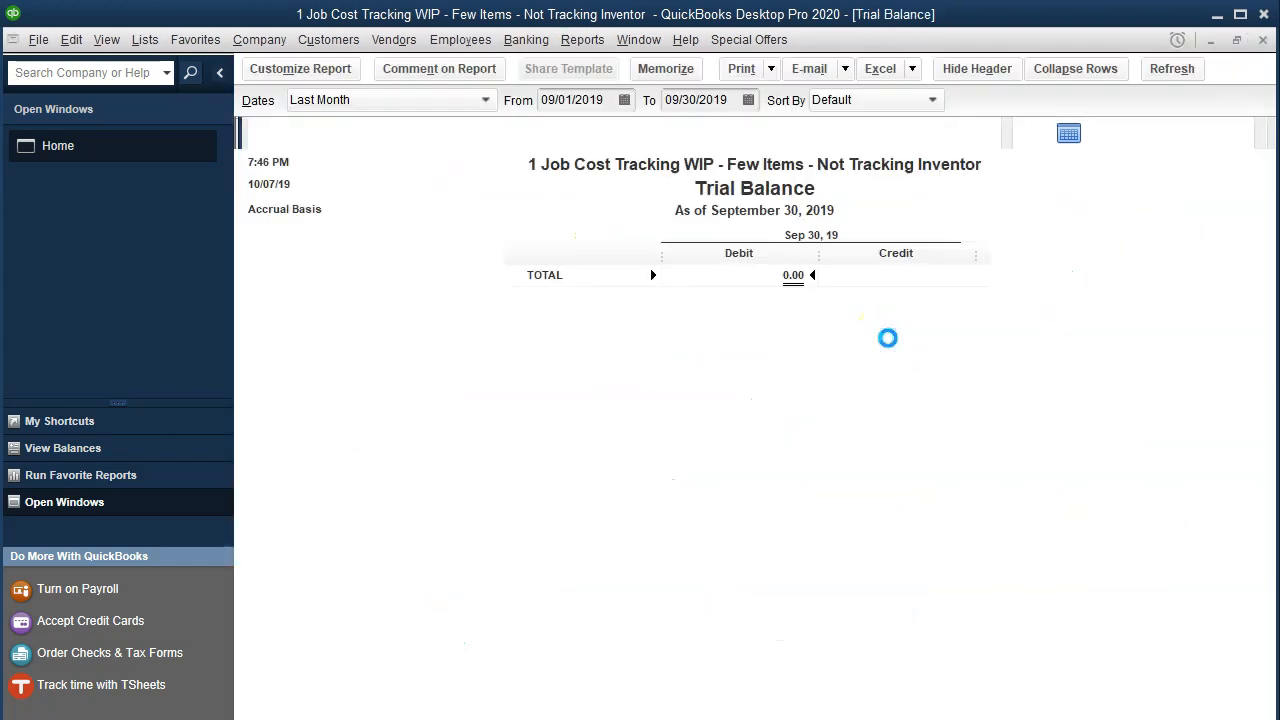
Set the Trial Balance date range from 01/01/2020 to 12/31/2020 and locate the Factory Overhead balance.
{"action": "key", "text": "Tab"}
{"action": "type", "text": "01010"}
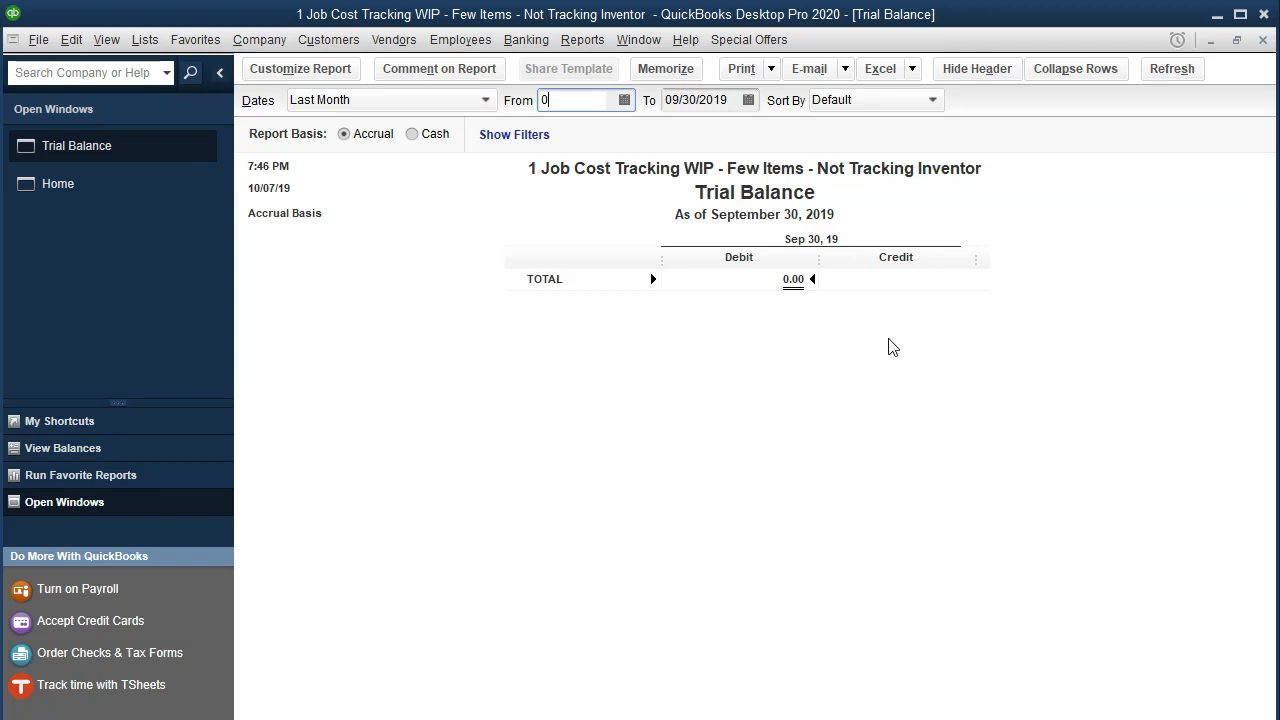
{"action": "key", "text": "BackSpace"}
{"action": "key", "text": "BackSpace"}
{"action": "key", "text": "BackSpace"}
{"action": "key", "text": "BackSpace"}
{"action": "key", "text": "BackSpace"}
{"action": "type", "text": "01012020"}
{"action": "key", "text": "Tab"}
{"action": "type", "text": "12/31/2020"}
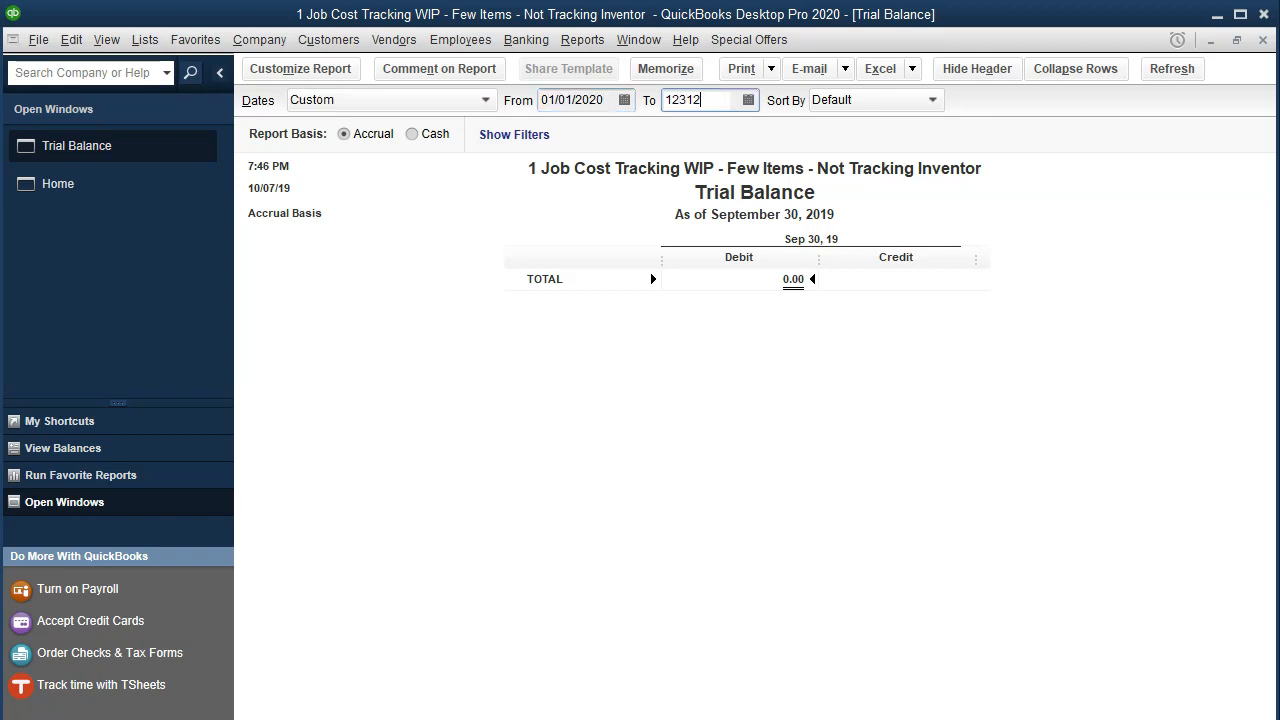
{"action": "key", "text": "Tab"}
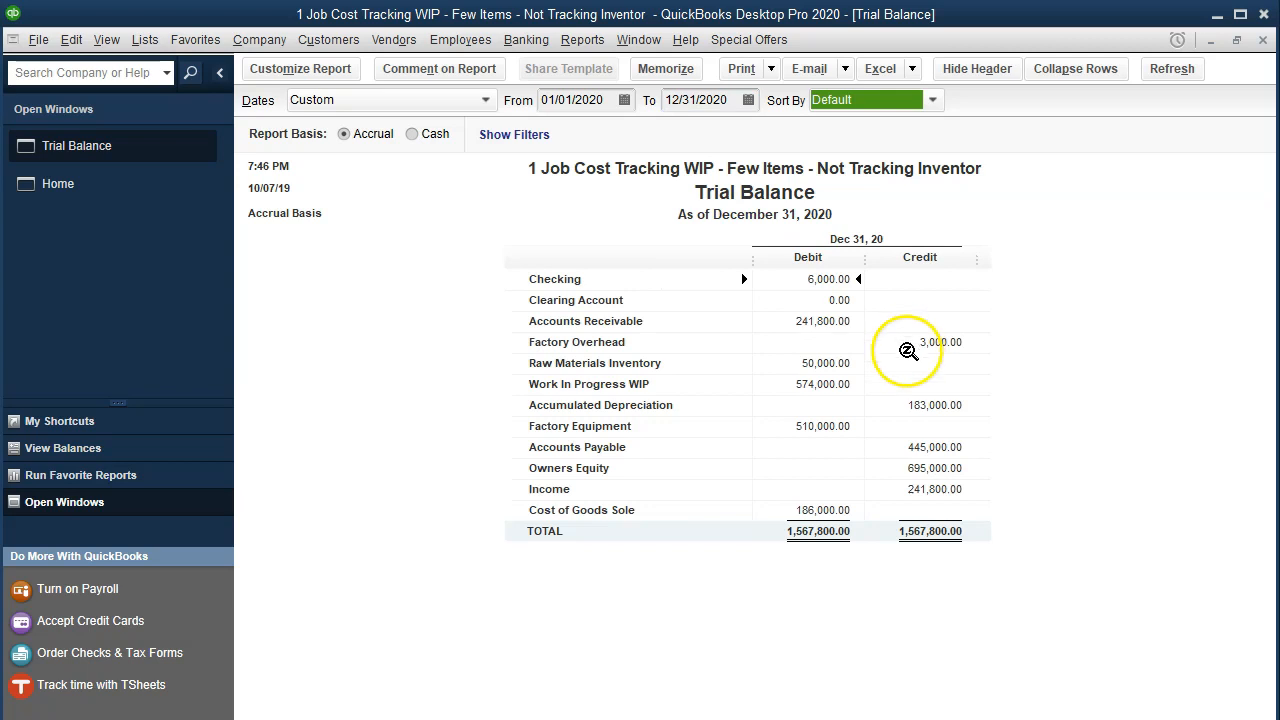
{"action": "left_click", "coordinate": [936, 342]}
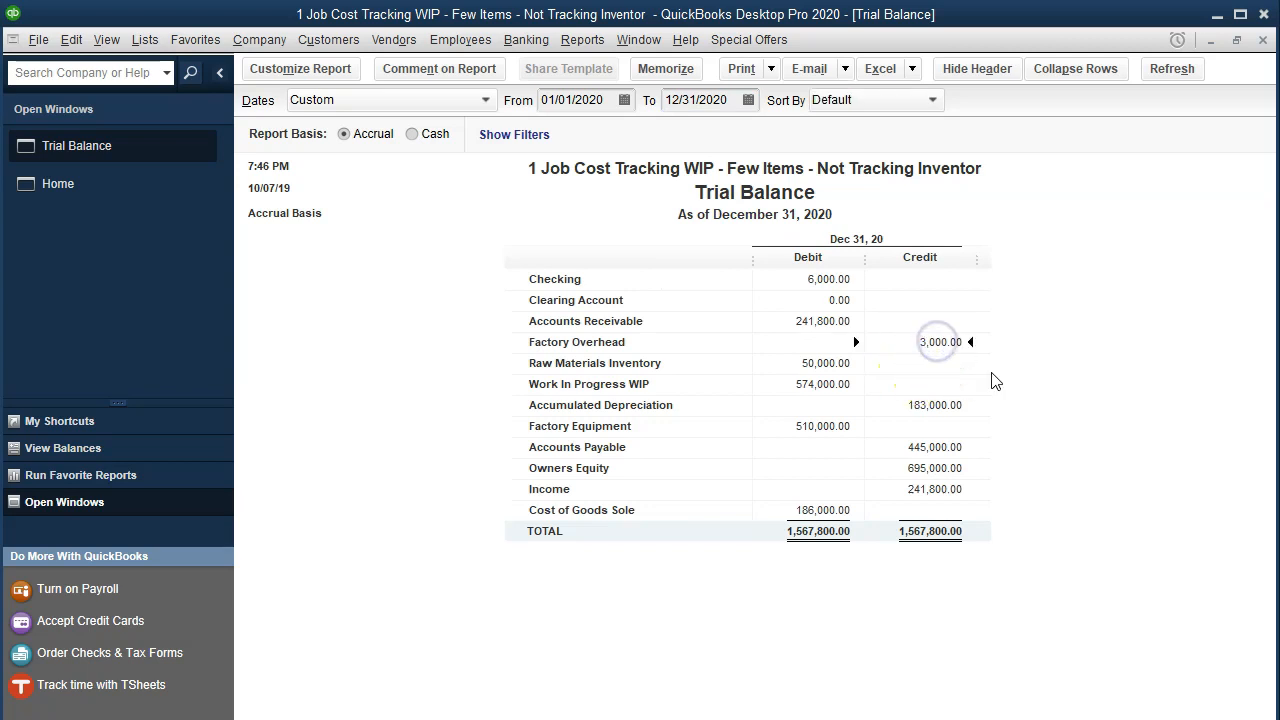
{"action": "left_click", "coordinate": [992, 370]}
Switch to the Excel job cost workbook and trace the precedents of the Factory overhead entries total on the Example sheet.
{"action": "left_click", "coordinate": [699, 712]}
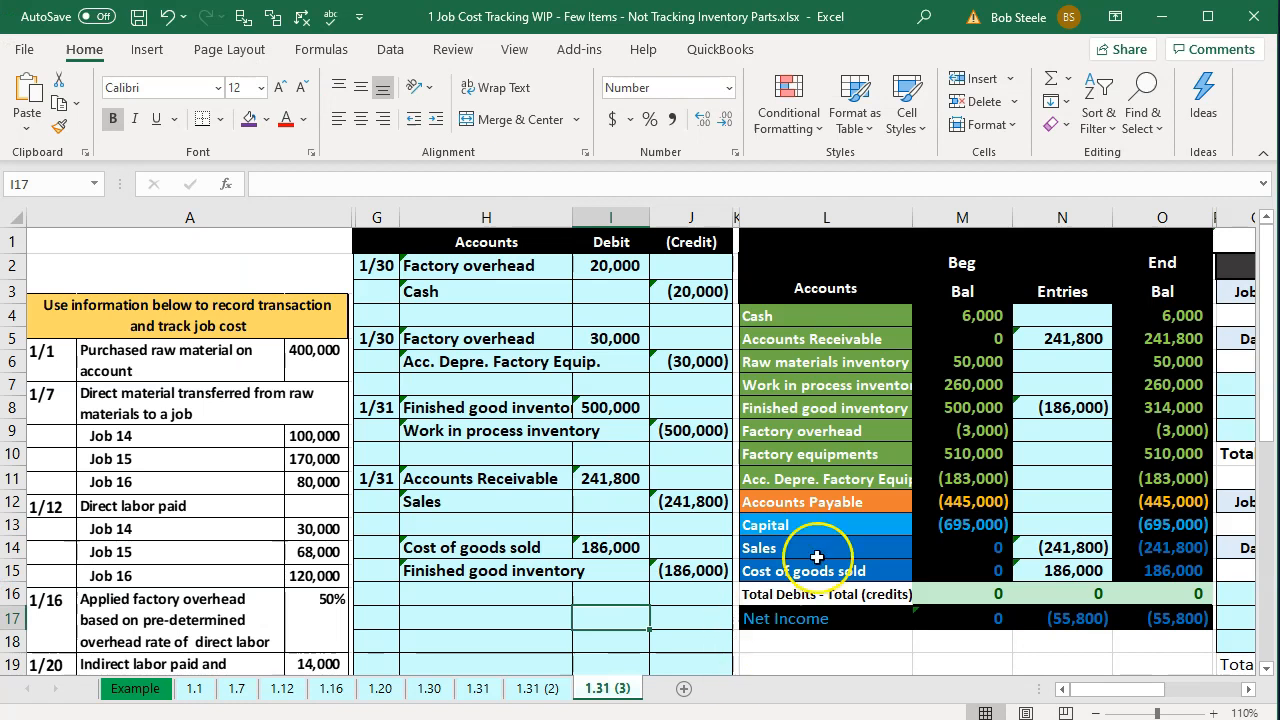
{"action": "left_click", "coordinate": [136, 689]}
{"action": "left_click_drag", "start_coordinate": [461, 217], "coordinate": [22, 245]}
{"action": "left_click", "coordinate": [739, 410]}
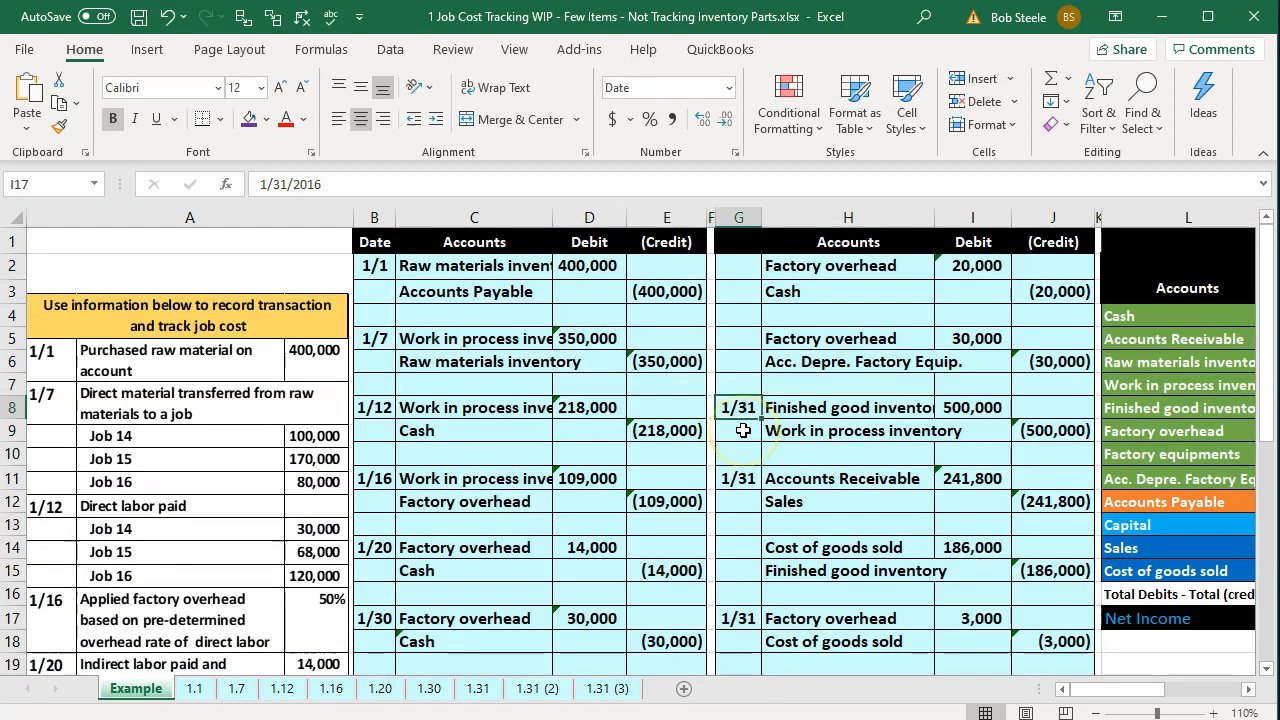
{"action": "key", "text": "Right"}
{"action": "key", "text": "Right"}
{"action": "key", "text": "Right"}
{"action": "key", "text": "Right"}
{"action": "key", "text": "Right"}
{"action": "key", "text": "Right"}
{"action": "key", "text": "Right"}
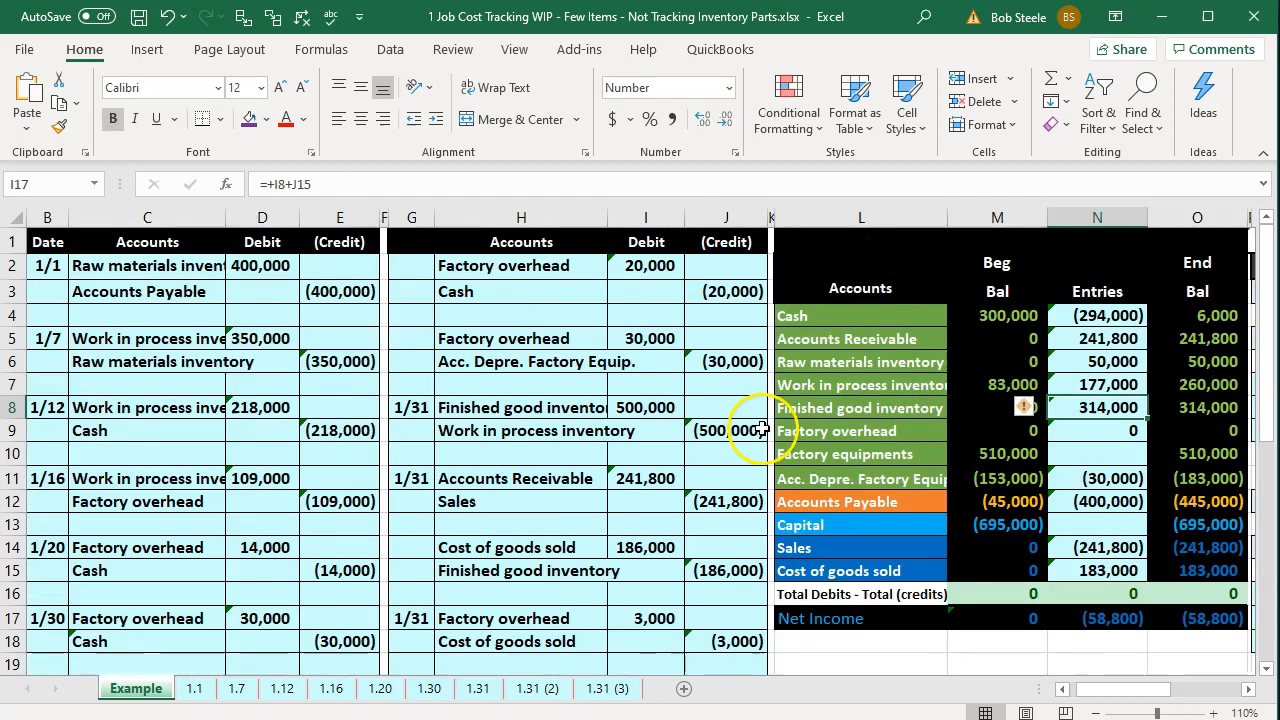
{"action": "left_click", "coordinate": [1130, 436]}
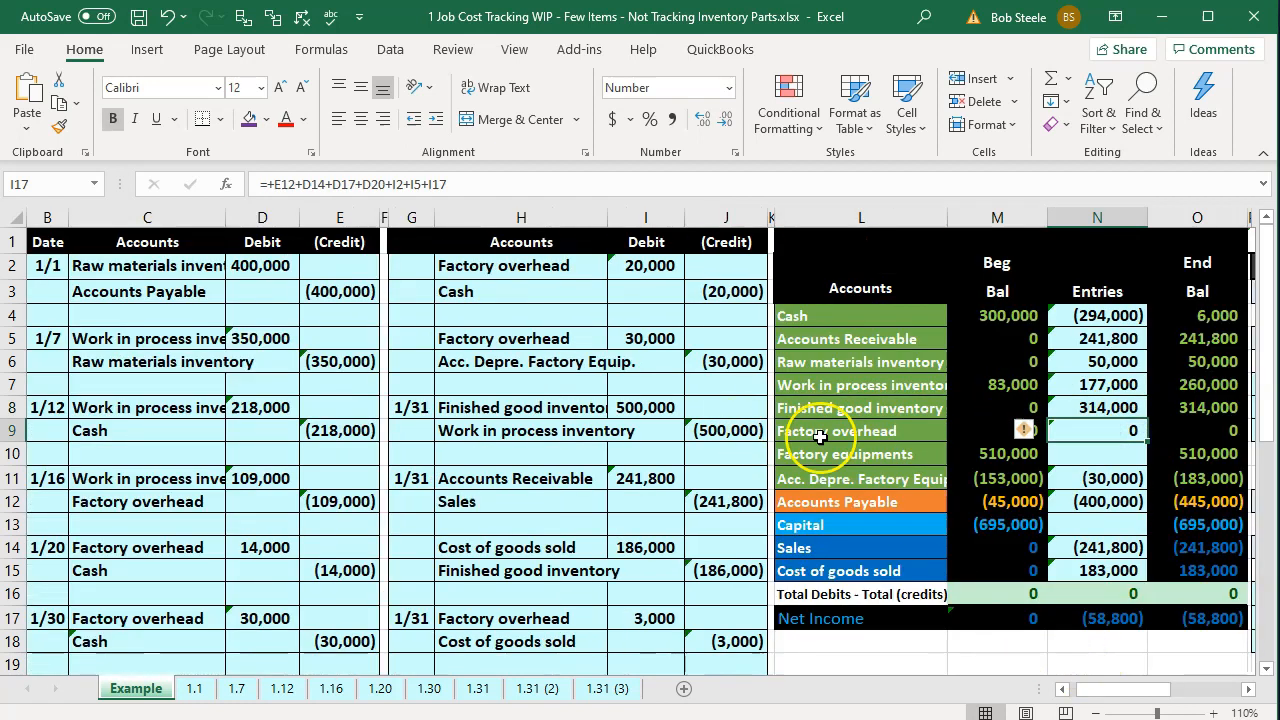
{"action": "left_click", "coordinate": [240, 18]}
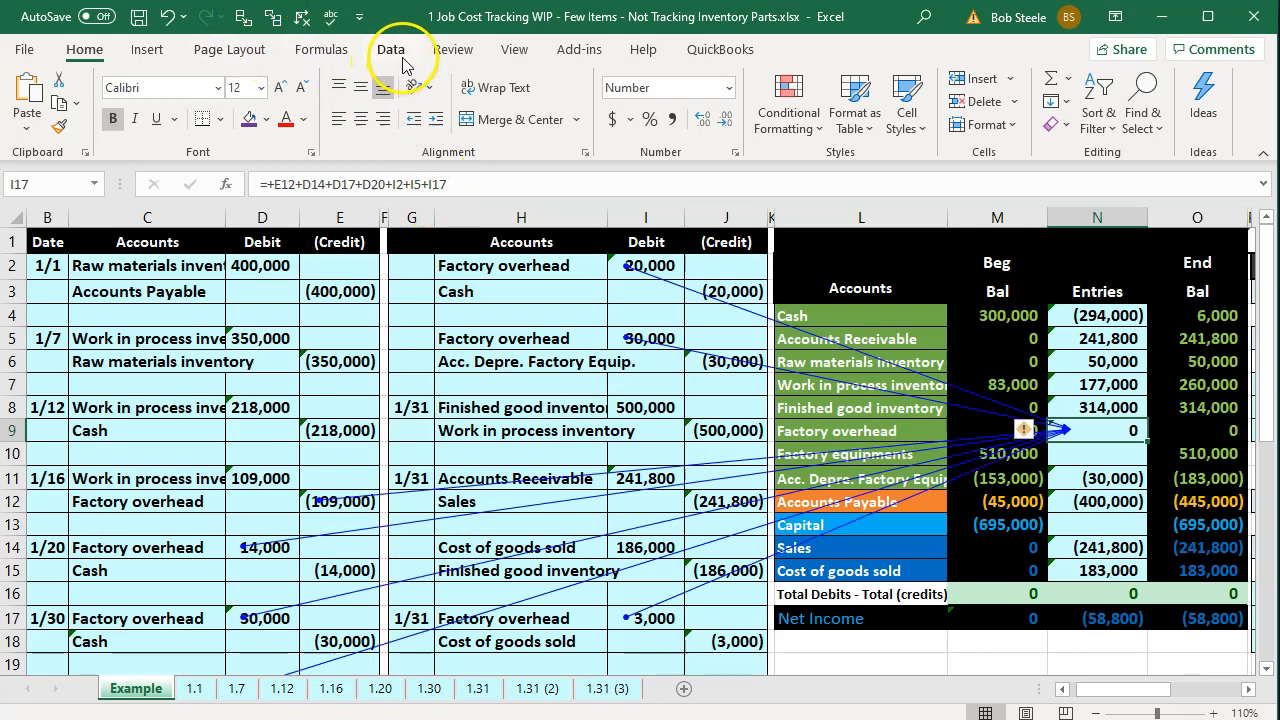
Examine the journal entry amounts traced to the Factory overhead total, including the 1/16 applied overhead credit.
{"action": "left_click", "coordinate": [322, 49]}
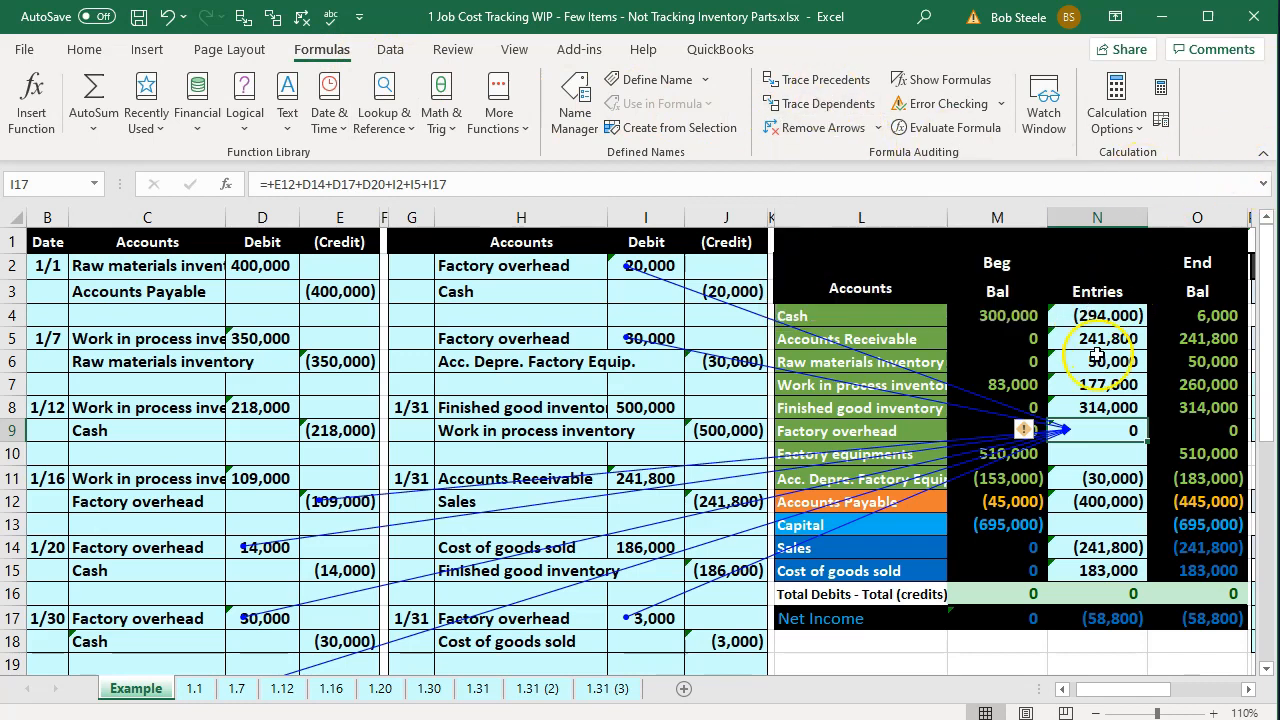
{"action": "left_click", "coordinate": [340, 453]}
{"action": "scroll", "coordinate": [340, 445], "scroll_direction": "down", "scroll_amount": 1}
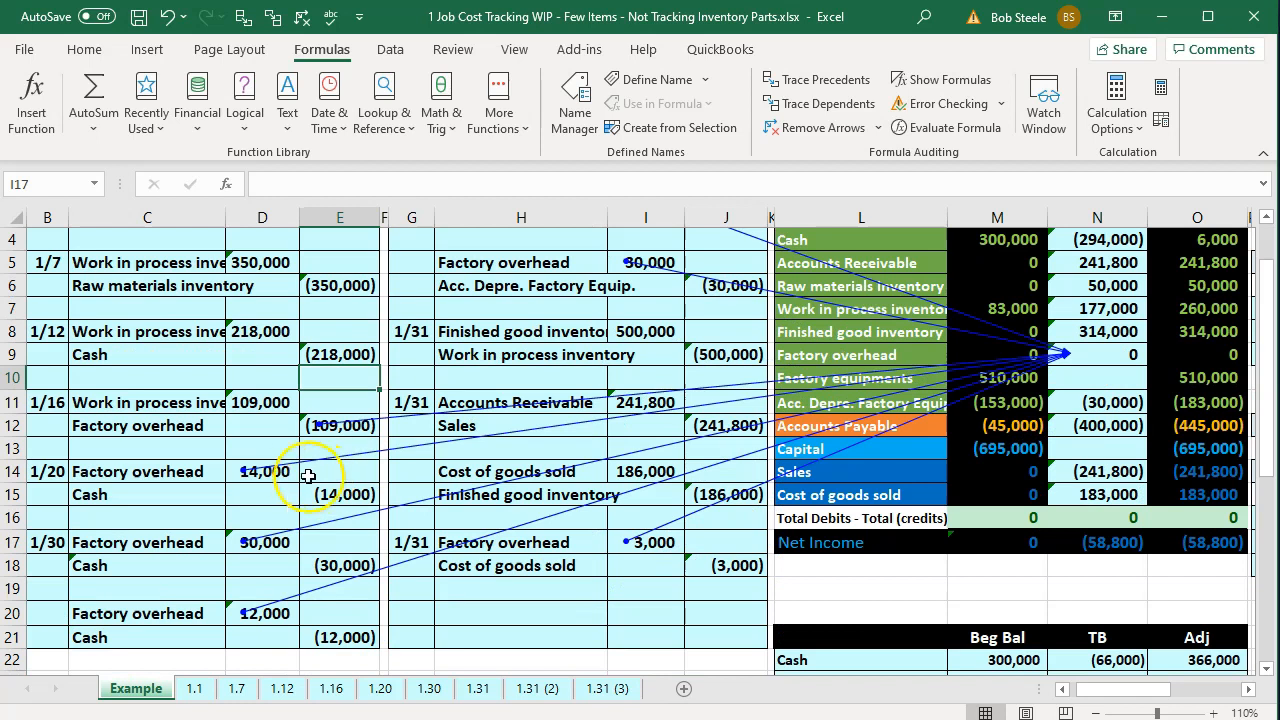
{"action": "scroll", "coordinate": [571, 529], "scroll_direction": "up", "scroll_amount": 1}
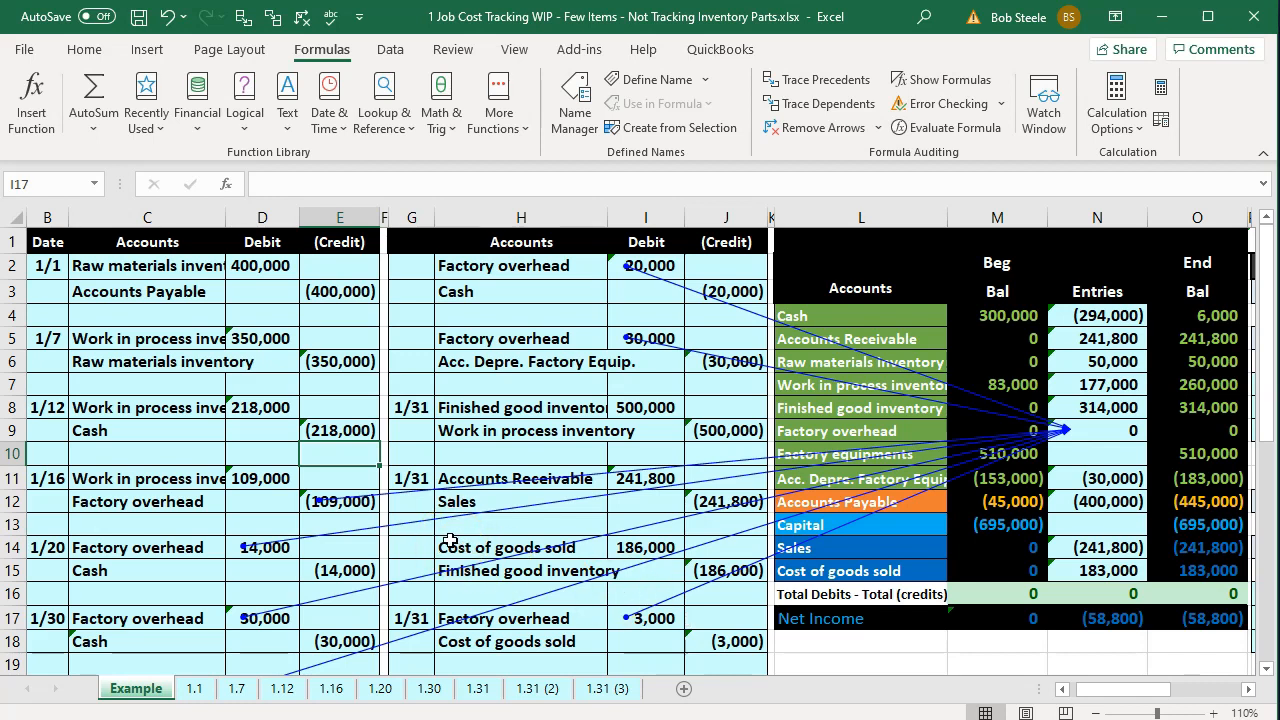
{"action": "left_click", "coordinate": [343, 500]}
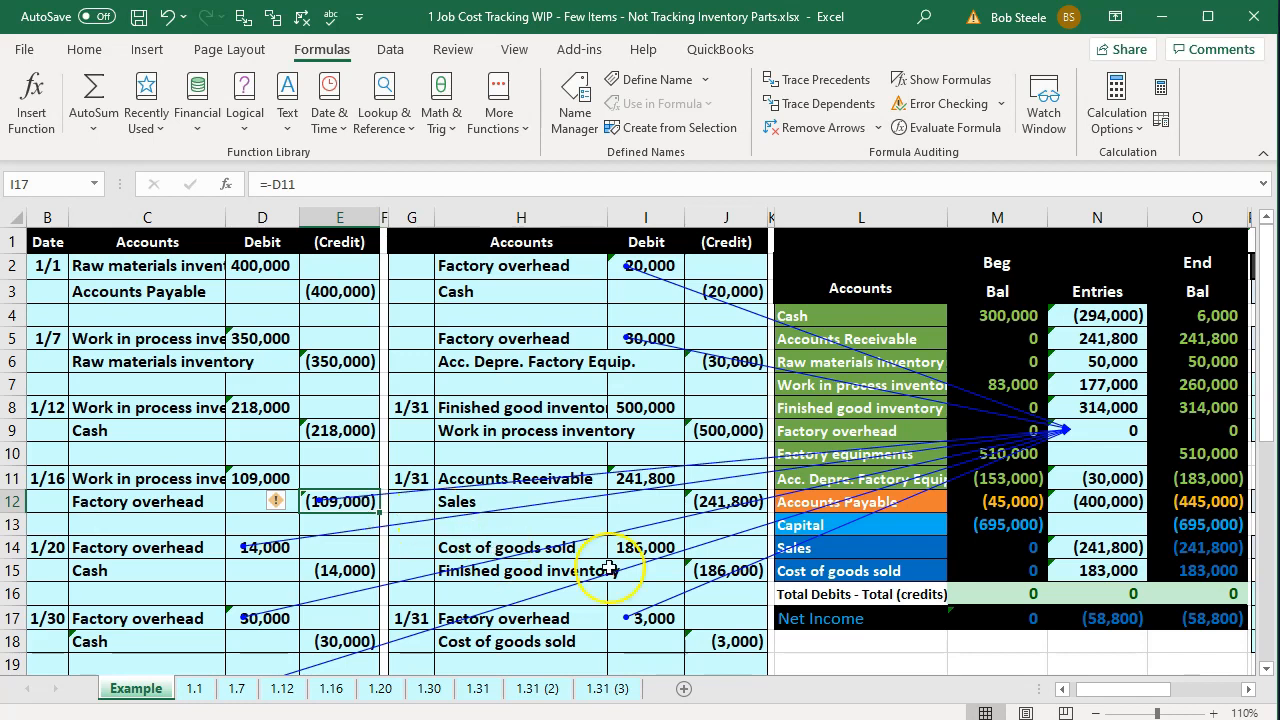
Go to the 1.31 (3) sheet and check the Factory overhead and Cost of goods sold balances in the worksheet.
{"action": "left_click", "coordinate": [632, 690]}
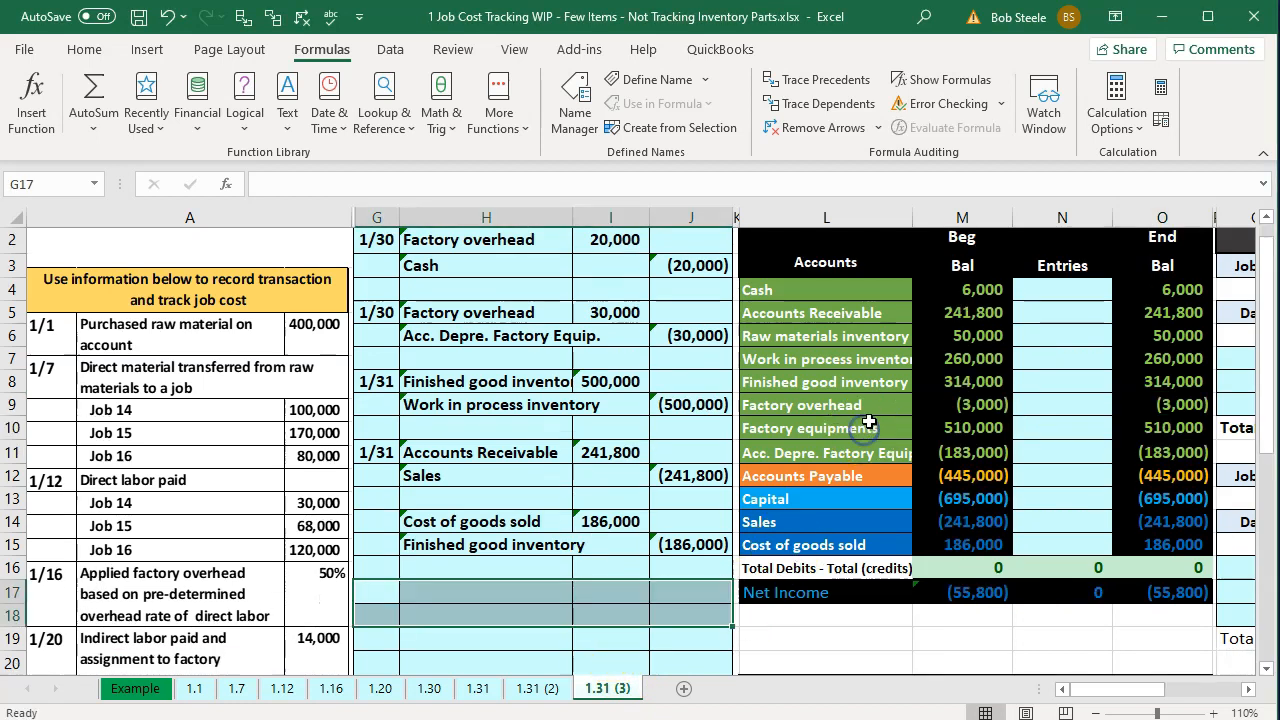
{"action": "left_click", "coordinate": [878, 405]}
{"action": "key", "text": "Right"}
{"action": "key", "text": "Right"}
{"action": "key", "text": "Right"}
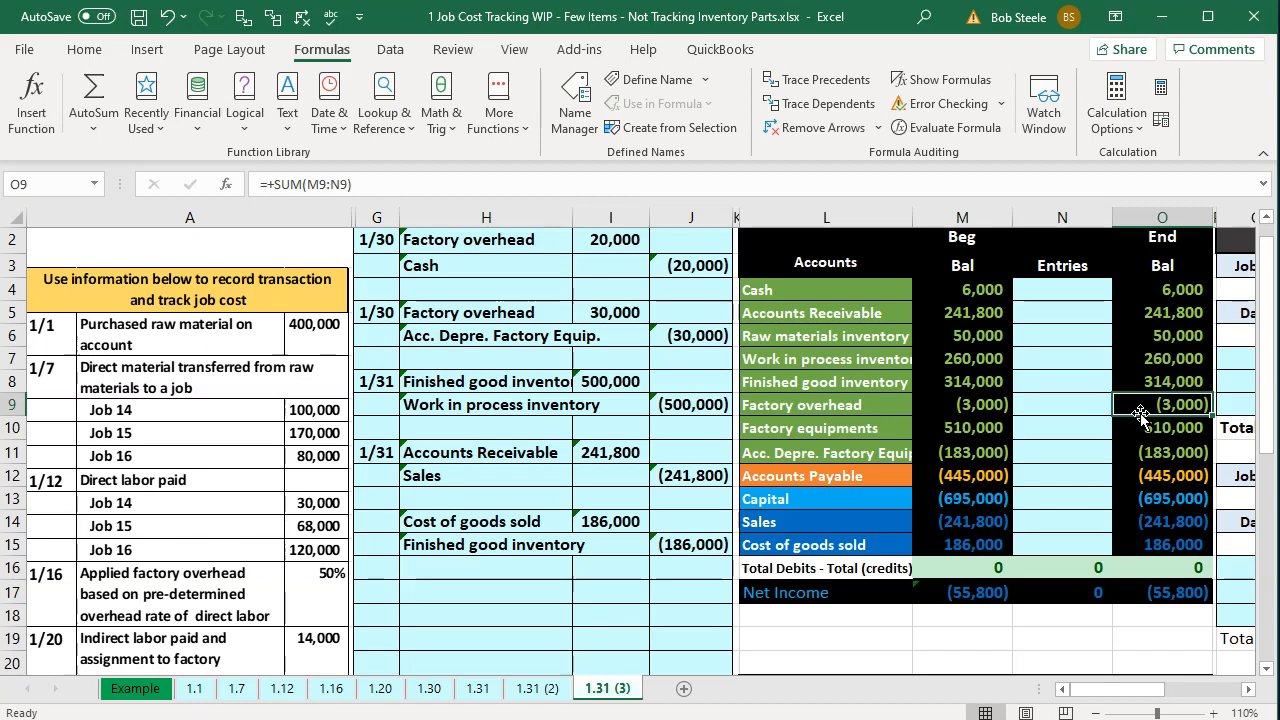
{"action": "left_click", "coordinate": [1082, 542]}
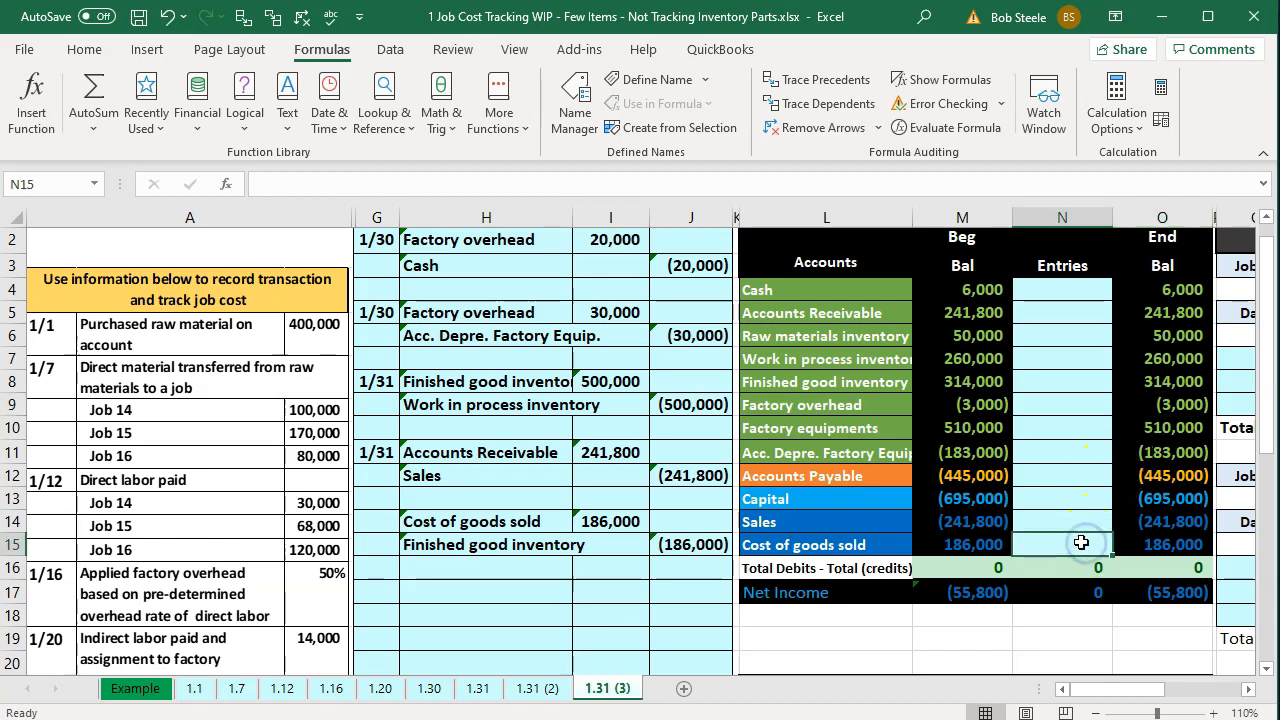
Date the new journal entry 1/31 in cell G17.
{"action": "left_click", "coordinate": [387, 594]}
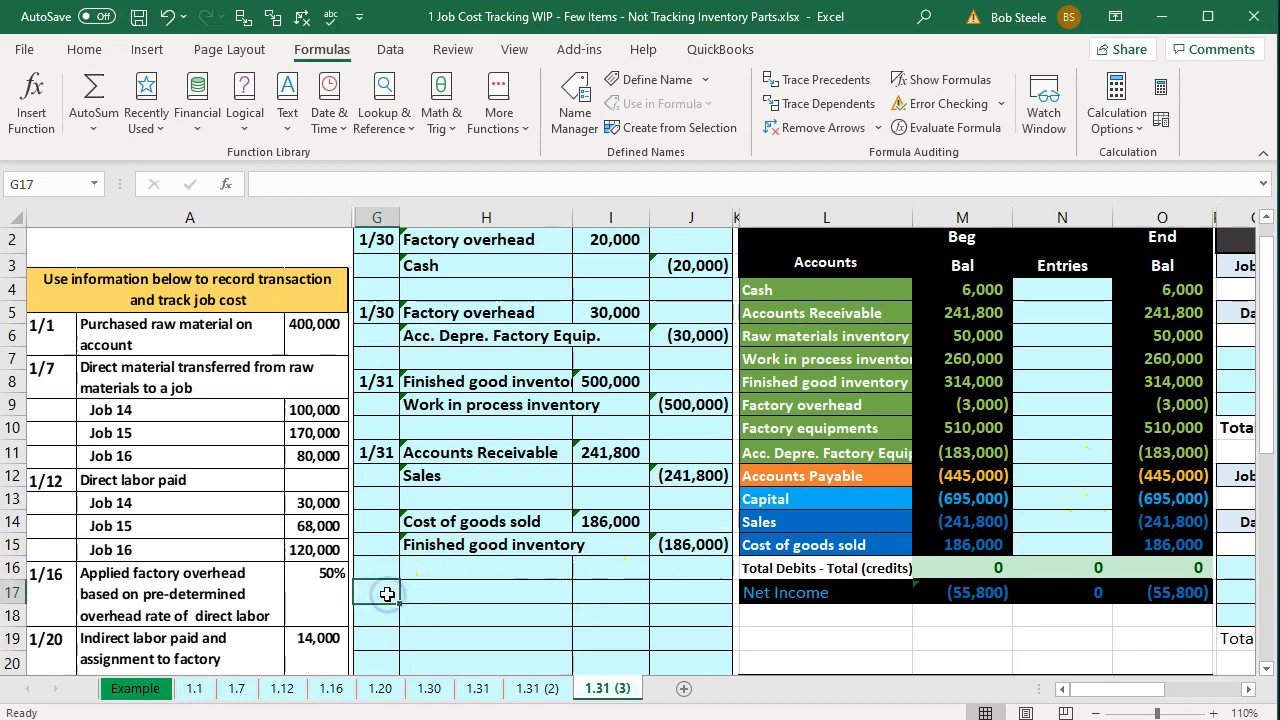
{"action": "type", "text": "1/31"}
{"action": "key", "text": "Return"}
Enter the debit line in row 17, linking the account name to Factory overhead (L9) with a debit of 3000.
{"action": "left_click", "coordinate": [1150, 400]}
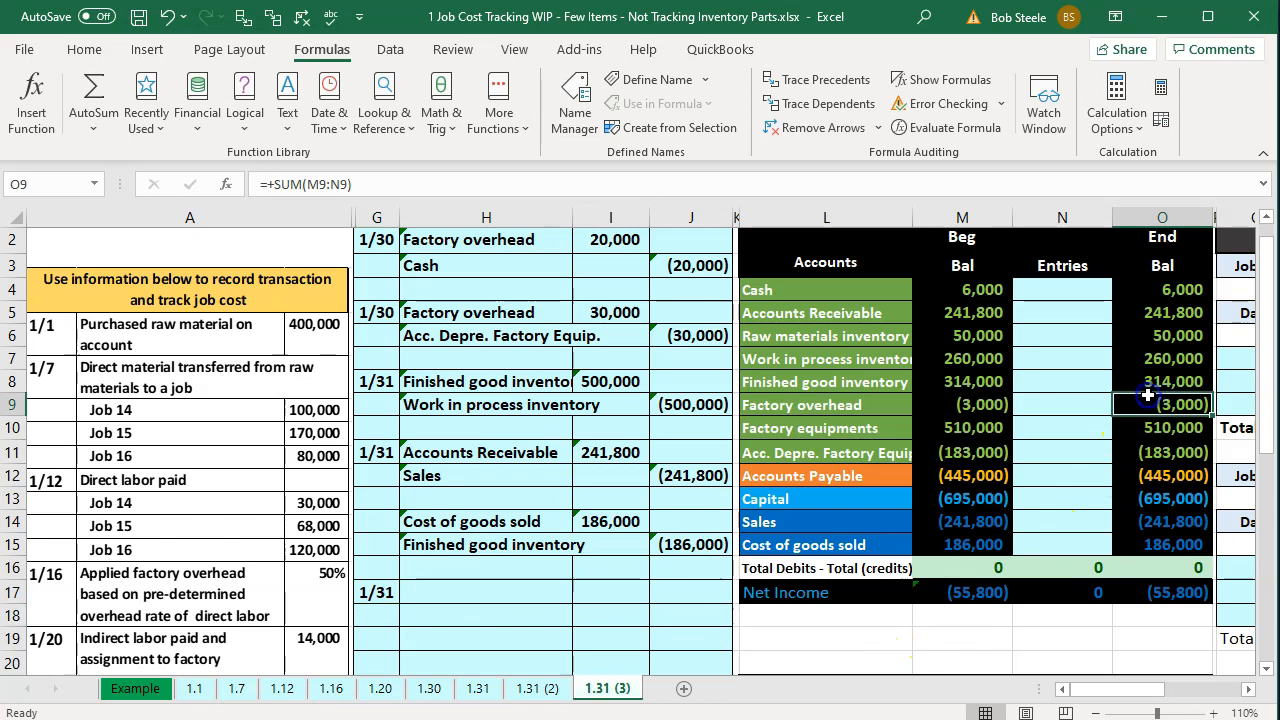
{"action": "left_click", "coordinate": [533, 590]}
{"action": "type", "text": "="}
{"action": "key", "text": "Right"}
{"action": "key", "text": "Right"}
{"action": "key", "text": "Right"}
{"action": "key", "text": "Up"}
{"action": "key", "text": "Up"}
{"action": "key", "text": "Up"}
{"action": "key", "text": "Up"}
{"action": "key", "text": "Up"}
{"action": "key", "text": "Up"}
{"action": "key", "text": "Up"}
{"action": "key", "text": "Up"}
{"action": "key", "text": "Right"}
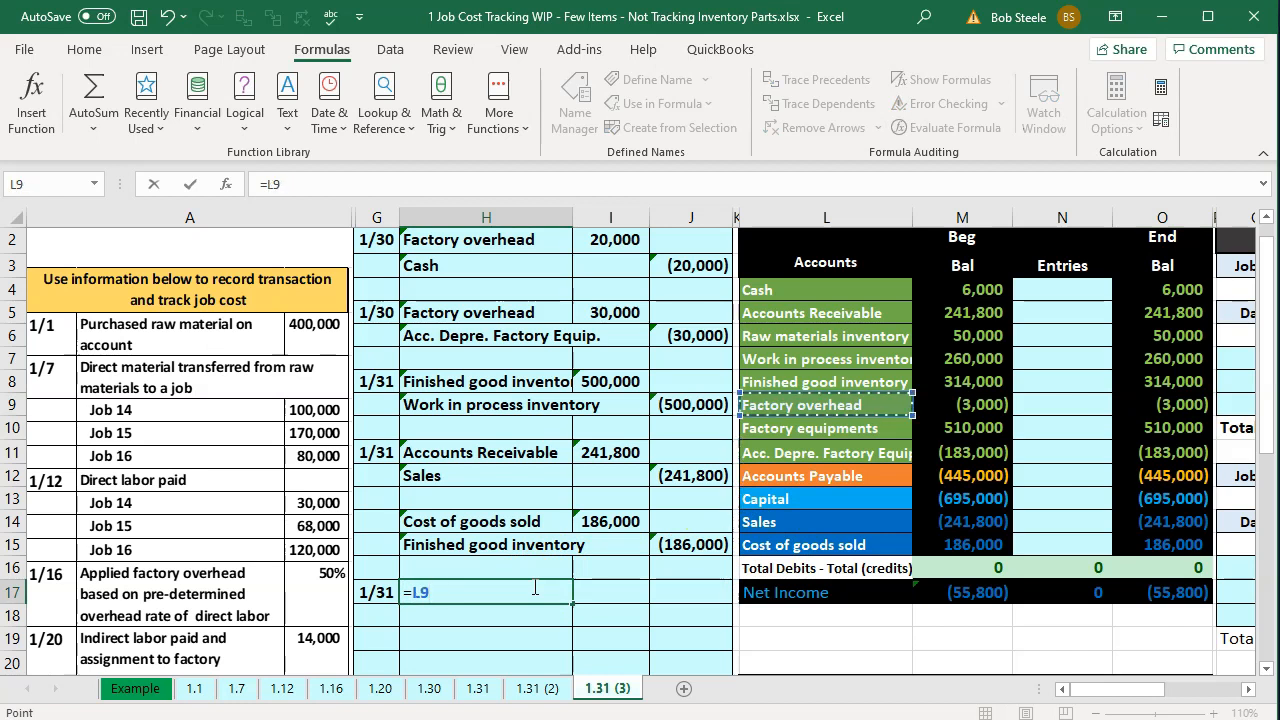
{"action": "key", "text": "Tab"}
{"action": "type", "text": "3000"}
{"action": "key", "text": "Return"}
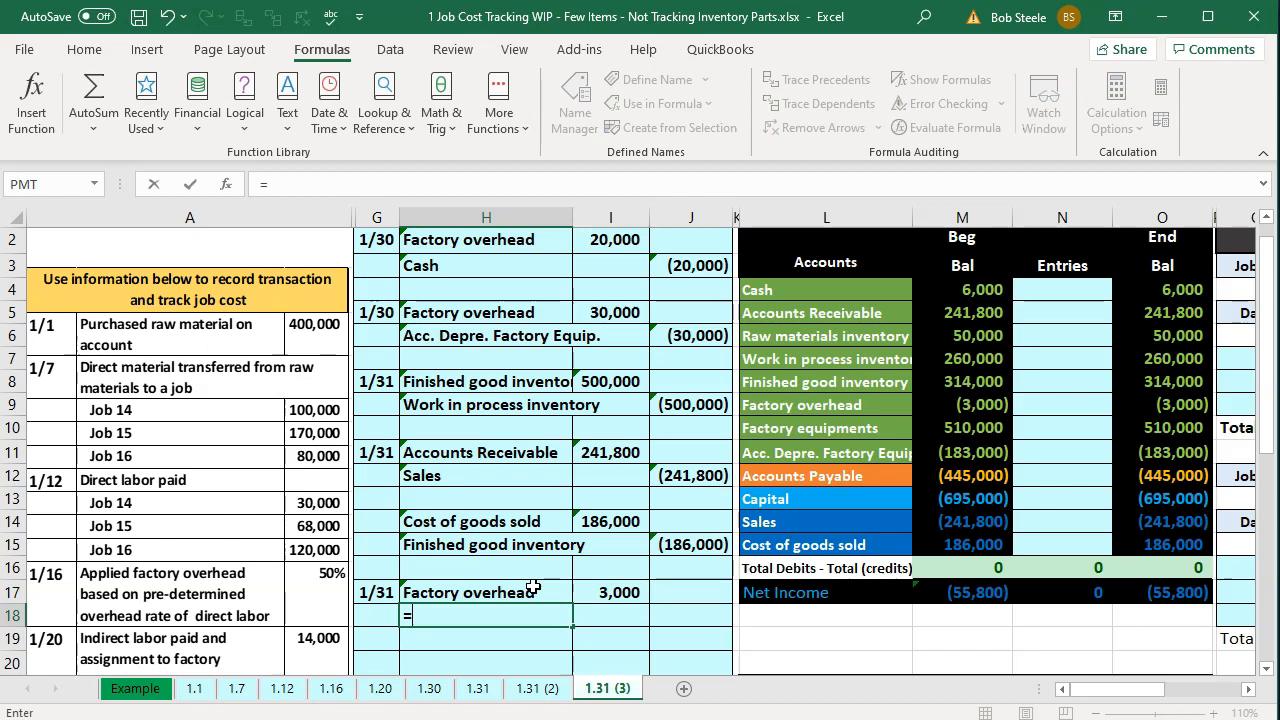
Link the account name in H18 to Cost of goods sold for the credit line.
{"action": "type", "text": "="}
{"action": "key", "text": "Right"}
{"action": "key", "text": "Right"}
{"action": "key", "text": "Right"}
{"action": "key", "text": "Up"}
{"action": "key", "text": "Up"}
{"action": "key", "text": "Up"}
{"action": "key", "text": "Tab"}
{"action": "key", "text": "Tab"}
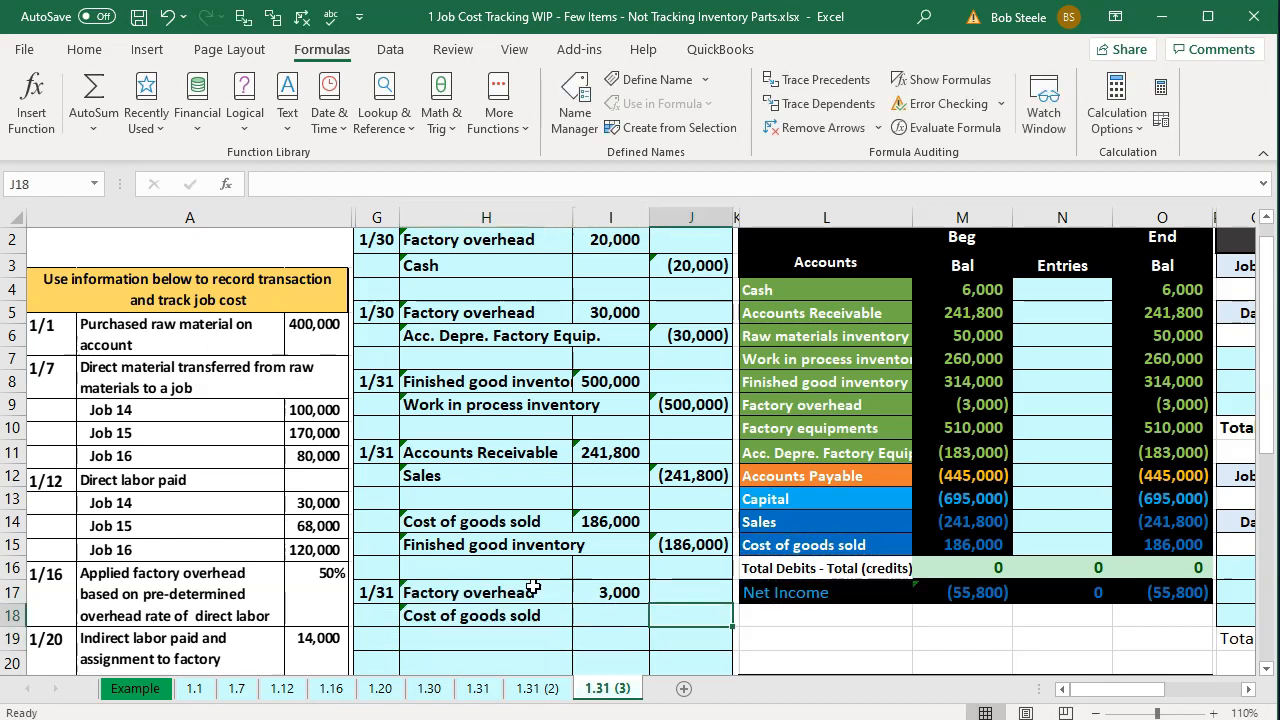
Fill the credit in J18 with a formula for the negative of the Factory overhead debit in I17.
{"action": "type", "text": "=-"}
{"action": "key", "text": "Left"}
{"action": "key", "text": "Up"}
{"action": "key", "text": "Return"}
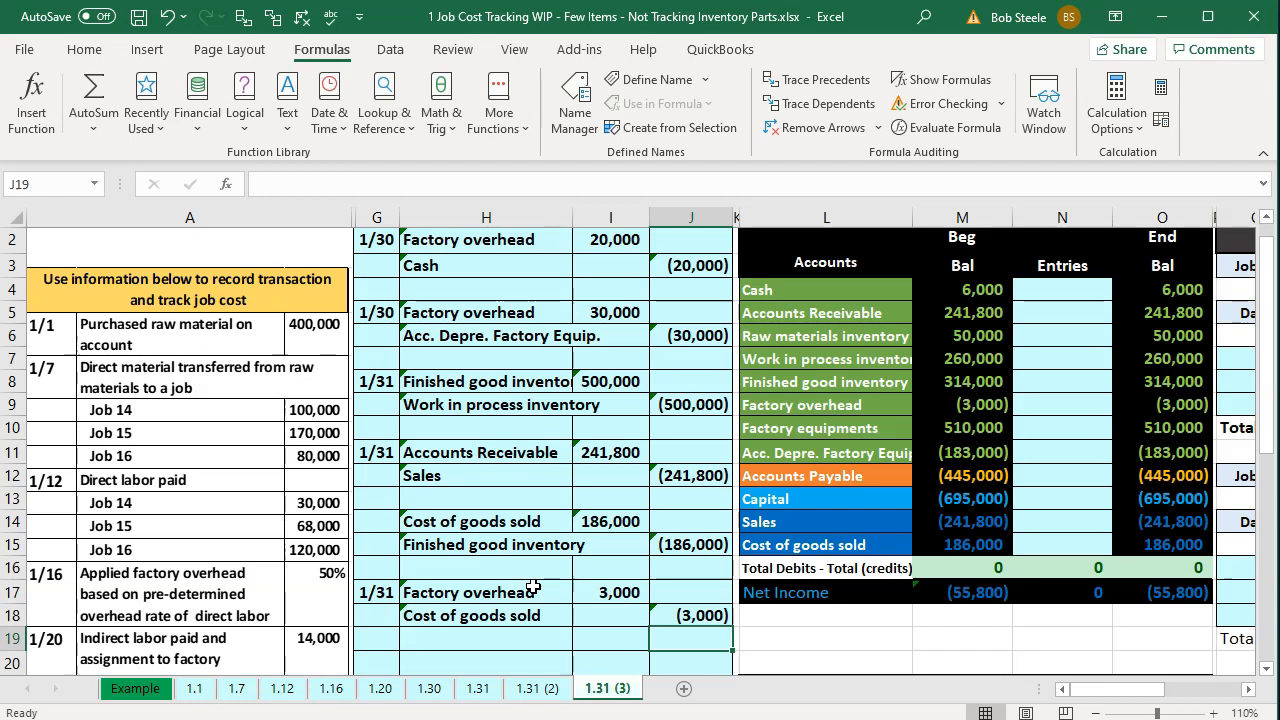
Post the 3,000 debit to the Factory overhead row of the Entries column by linking N9 to I17.
{"action": "key", "text": "Right"}
{"action": "key", "text": "Right"}
{"action": "key", "text": "Right"}
{"action": "key", "text": "Right"}
{"action": "key", "text": "Up"}
{"action": "key", "text": "Up"}
{"action": "key", "text": "Up"}
{"action": "key", "text": "Up"}
{"action": "key", "text": "Up"}
{"action": "key", "text": "Up"}
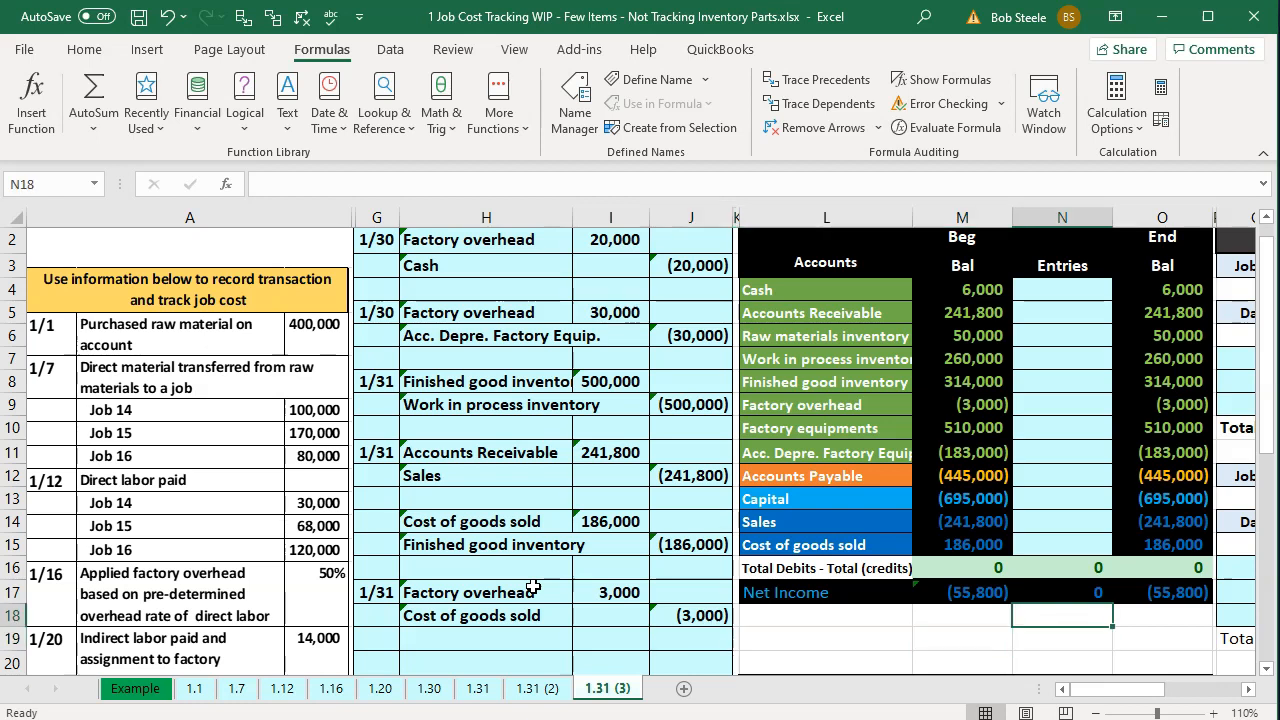
{"action": "key", "text": "Up"}
{"action": "key", "text": "Up"}
{"action": "key", "text": "Up"}
{"action": "key", "text": "Up"}
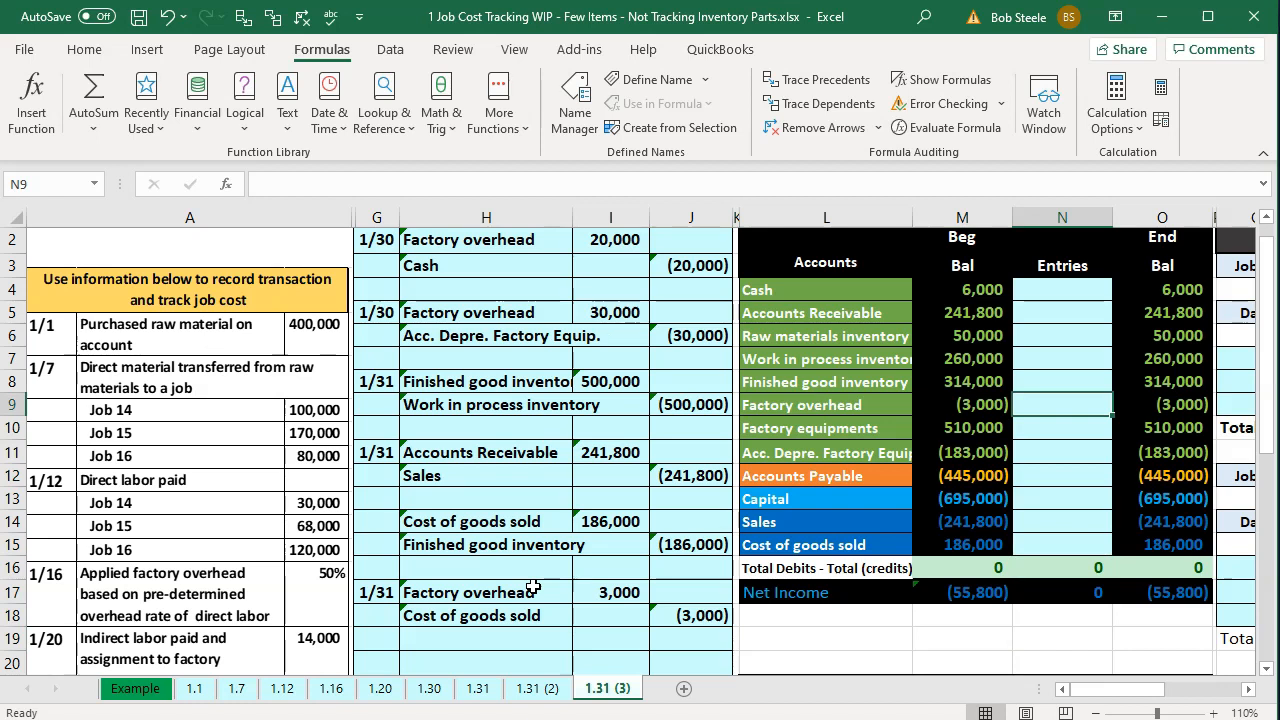
{"action": "type", "text": "="}
{"action": "key", "text": "Left"}
{"action": "key", "text": "Left"}
{"action": "key", "text": "Left"}
{"action": "key", "text": "Left"}
{"action": "key", "text": "Left"}
{"action": "key", "text": "Down"}
{"action": "key", "text": "Down"}
{"action": "key", "text": "Down"}
{"action": "key", "text": "Down"}
{"action": "key", "text": "Down"}
{"action": "key", "text": "Down"}
{"action": "key", "text": "Down"}
{"action": "key", "text": "Down"}
{"action": "key", "text": "Tab"}
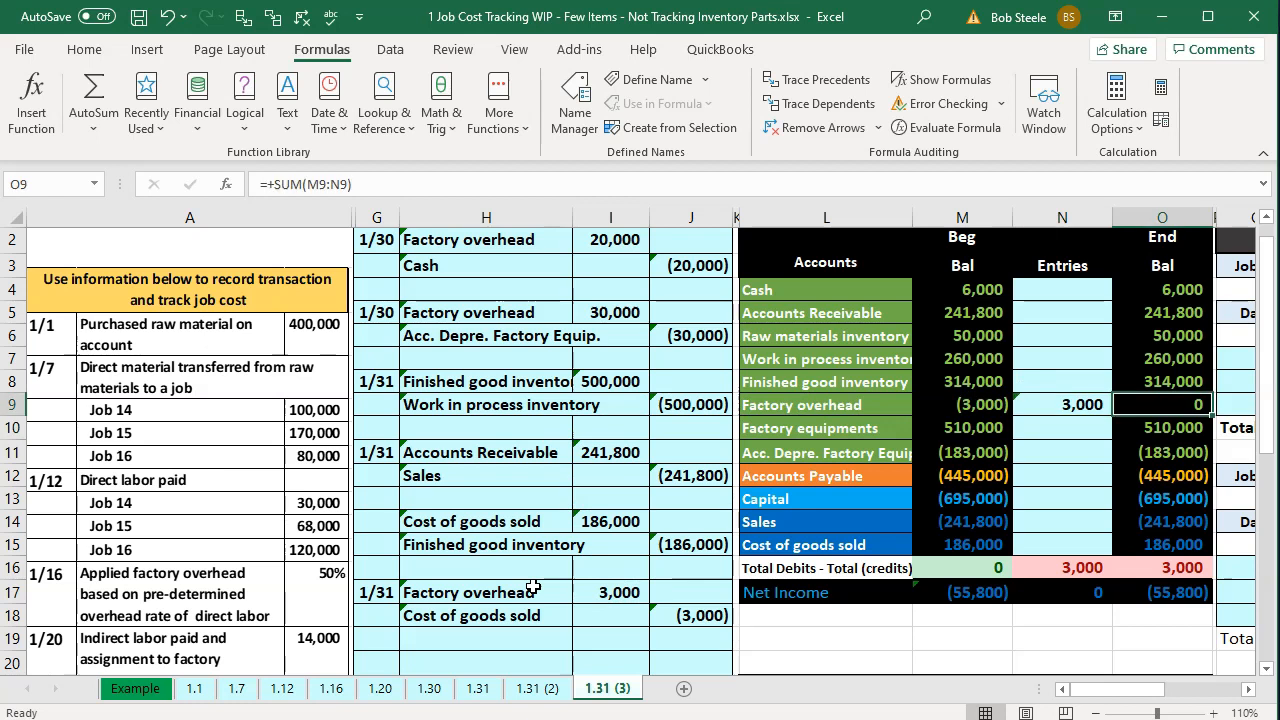
Post the 3,000 credit to the Cost of goods sold row of the Entries column by linking N15 to J18.
{"action": "key", "text": "Down"}
{"action": "key", "text": "Down"}
{"action": "key", "text": "Down"}
{"action": "key", "text": "Down"}
{"action": "key", "text": "Left"}
{"action": "key", "text": "Left"}
{"action": "key", "text": "Left"}
{"action": "key", "text": "Down"}
{"action": "key", "text": "Down"}
{"action": "key", "text": "Right"}
{"action": "key", "text": "Right"}
{"action": "type", "text": "="}
{"action": "key", "text": "Left"}
{"action": "key", "text": "Left"}
{"action": "key", "text": "Left"}
{"action": "key", "text": "Left"}
{"action": "key", "text": "Down"}
{"action": "key", "text": "Down"}
{"action": "key", "text": "Down"}
{"action": "key", "text": "Return"}
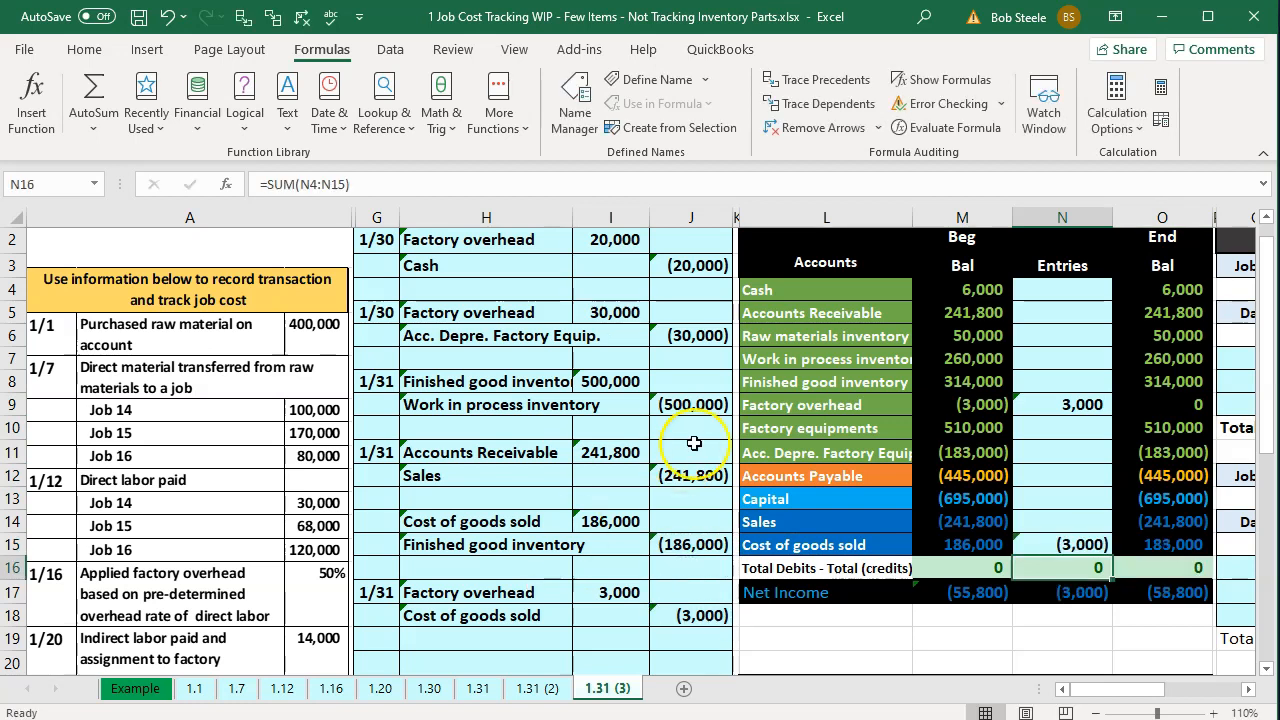
Highlight the Work in process inventory and Finished good inventory account names in the worksheet.
{"action": "left_click", "coordinate": [766, 362]}
{"action": "left_click_drag", "start_coordinate": [766, 362], "coordinate": [771, 381]}
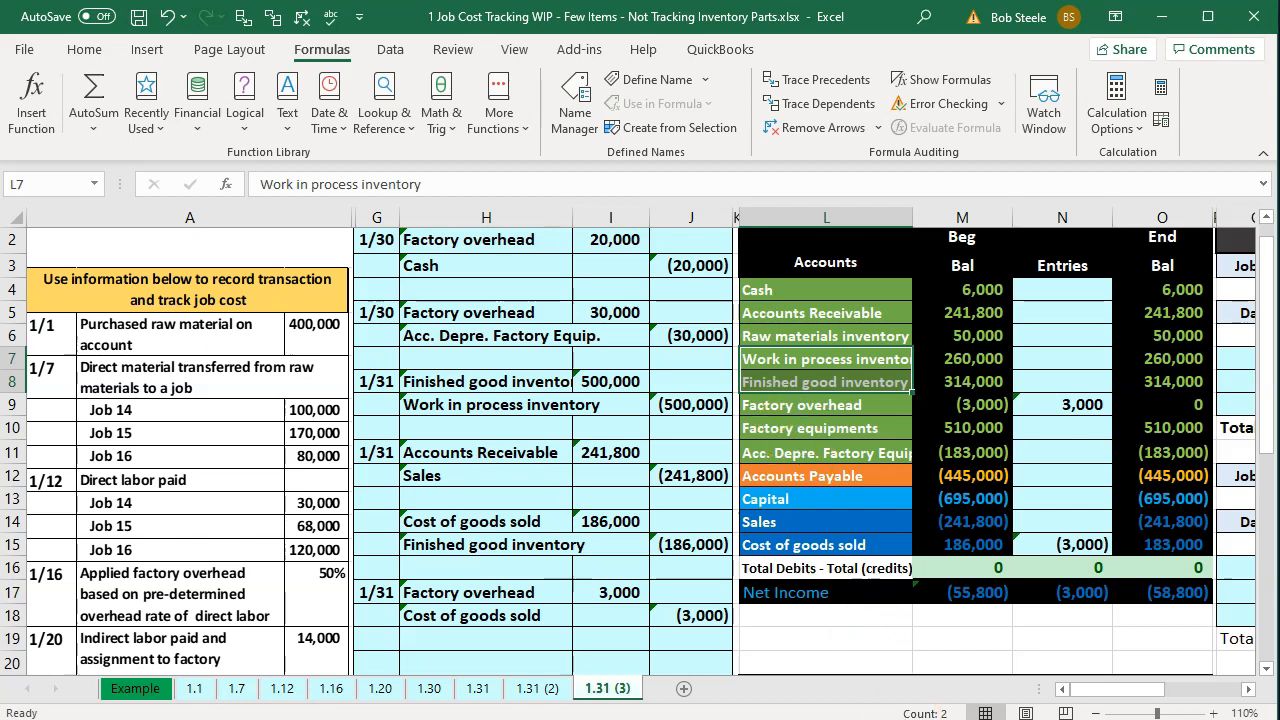
Switch to QuickBooks and open the form for making general journal entries.
{"action": "left_click", "coordinate": [974, 718]}
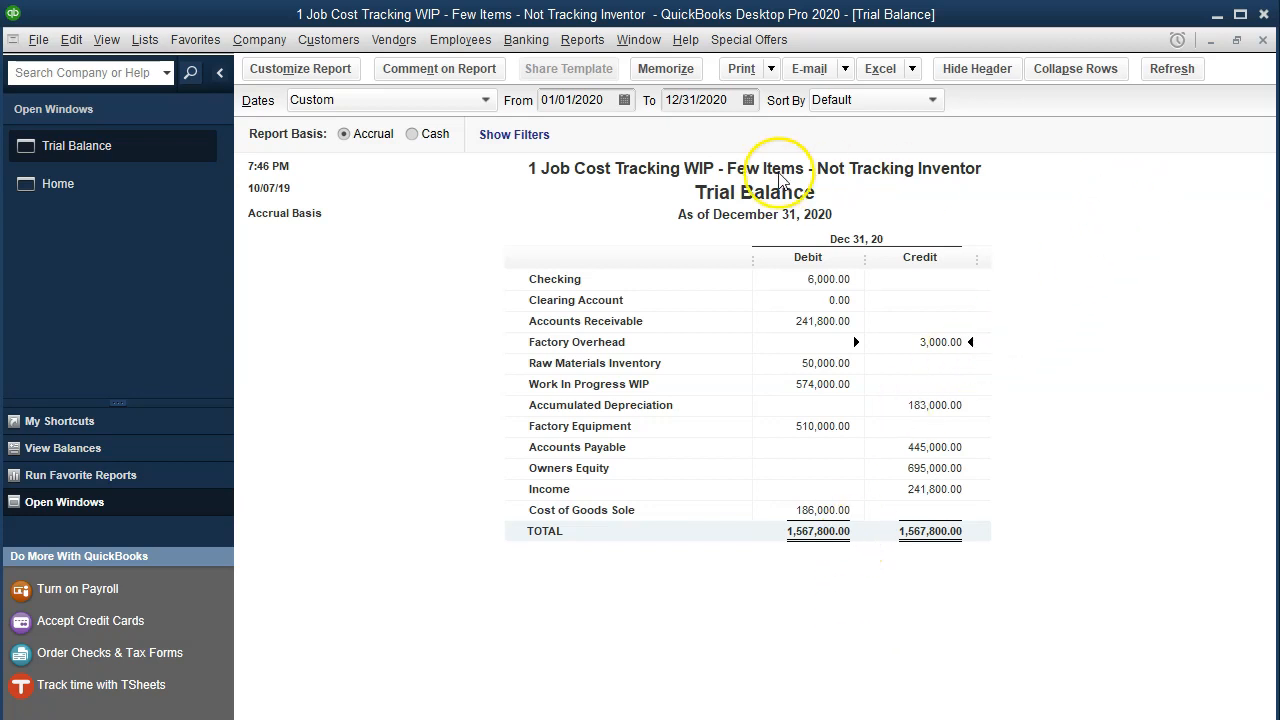
{"action": "left_click", "coordinate": [262, 40]}
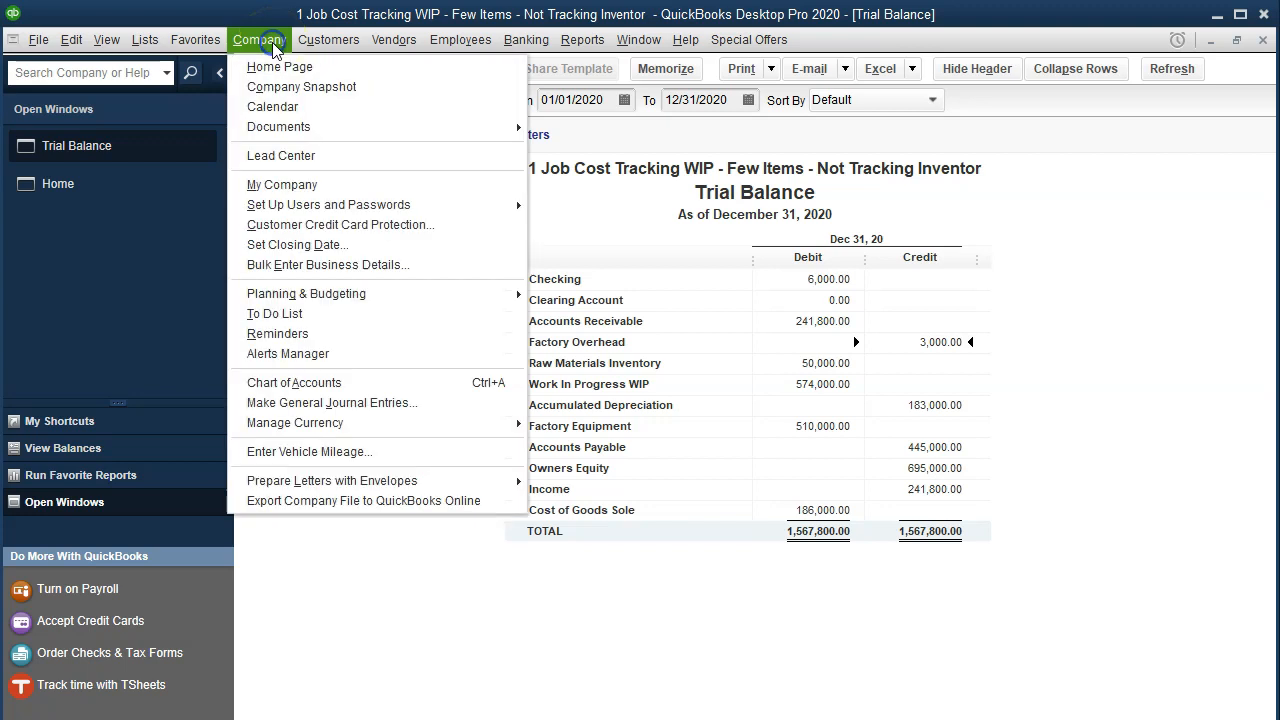
{"action": "left_click", "coordinate": [352, 402]}
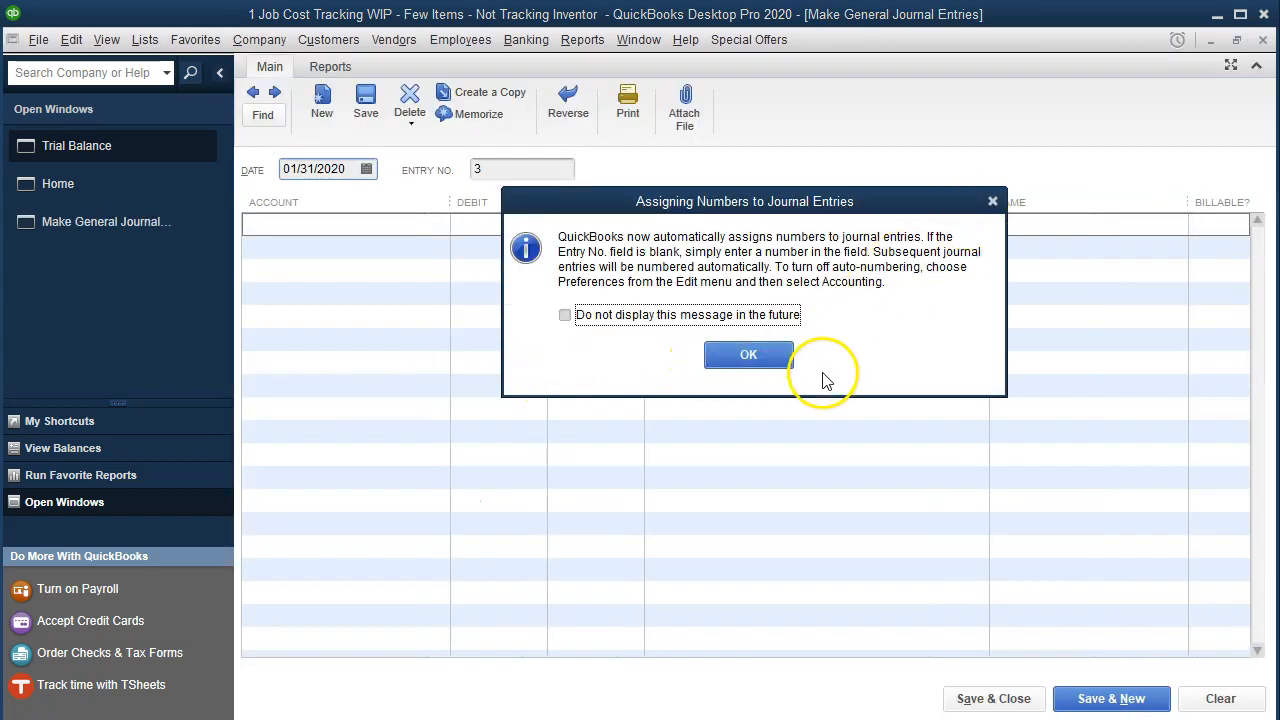
Dismiss the entry-numbering notice and debit Factory Overhead 3,000 on the first line of the 01/31/2020 journal entry.
{"action": "left_click", "coordinate": [792, 355]}
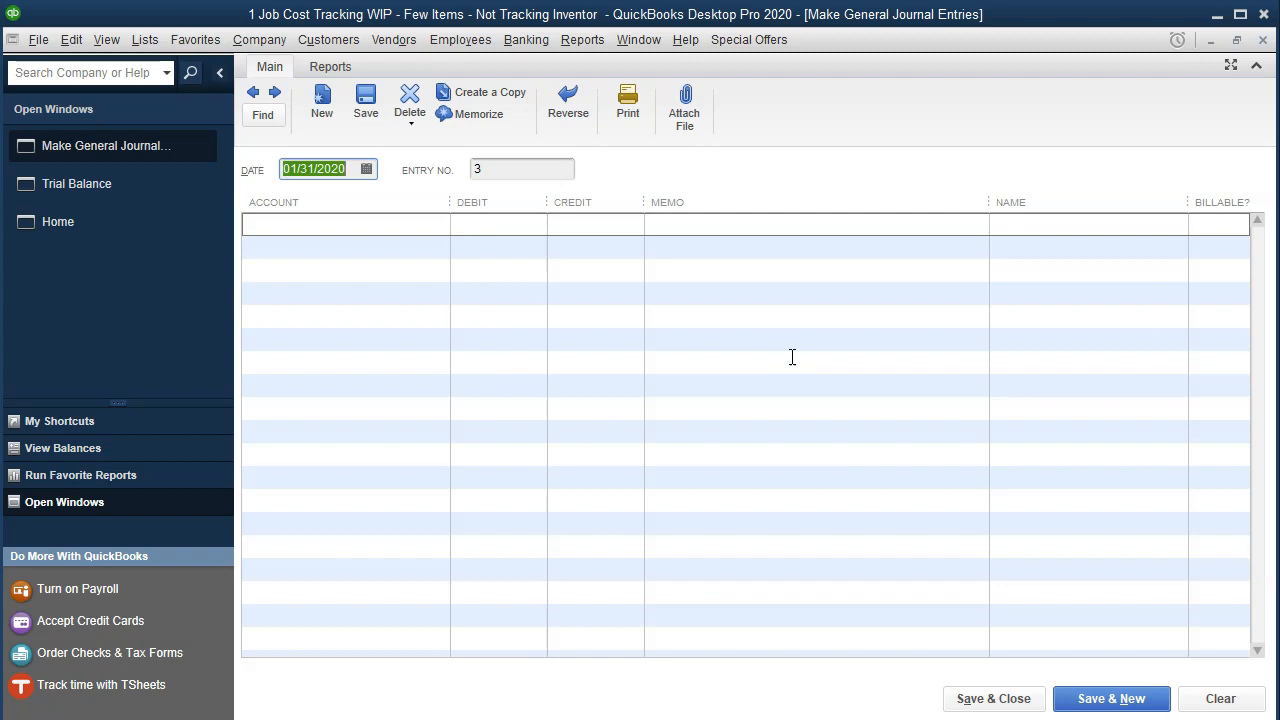
{"action": "key", "text": "Tab"}
{"action": "key", "text": "Tab"}
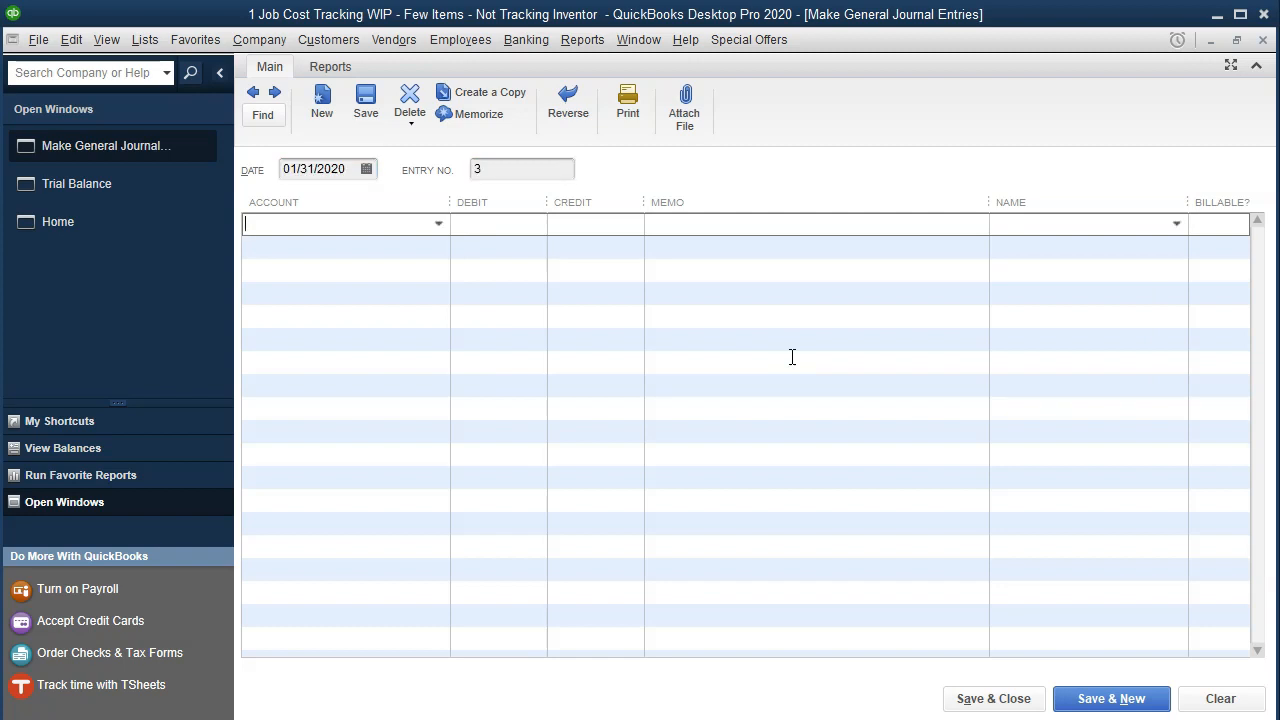
{"action": "key", "text": "alt+Tab"}
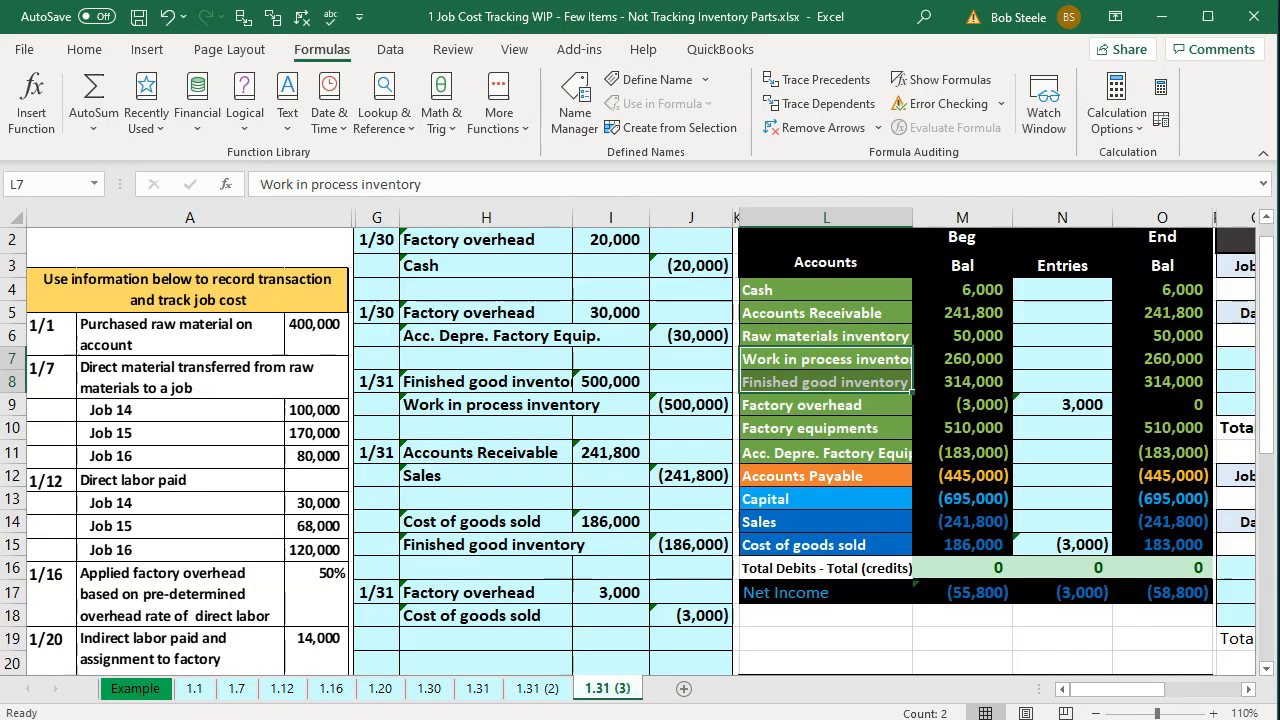
{"action": "key", "text": "alt+Tab"}
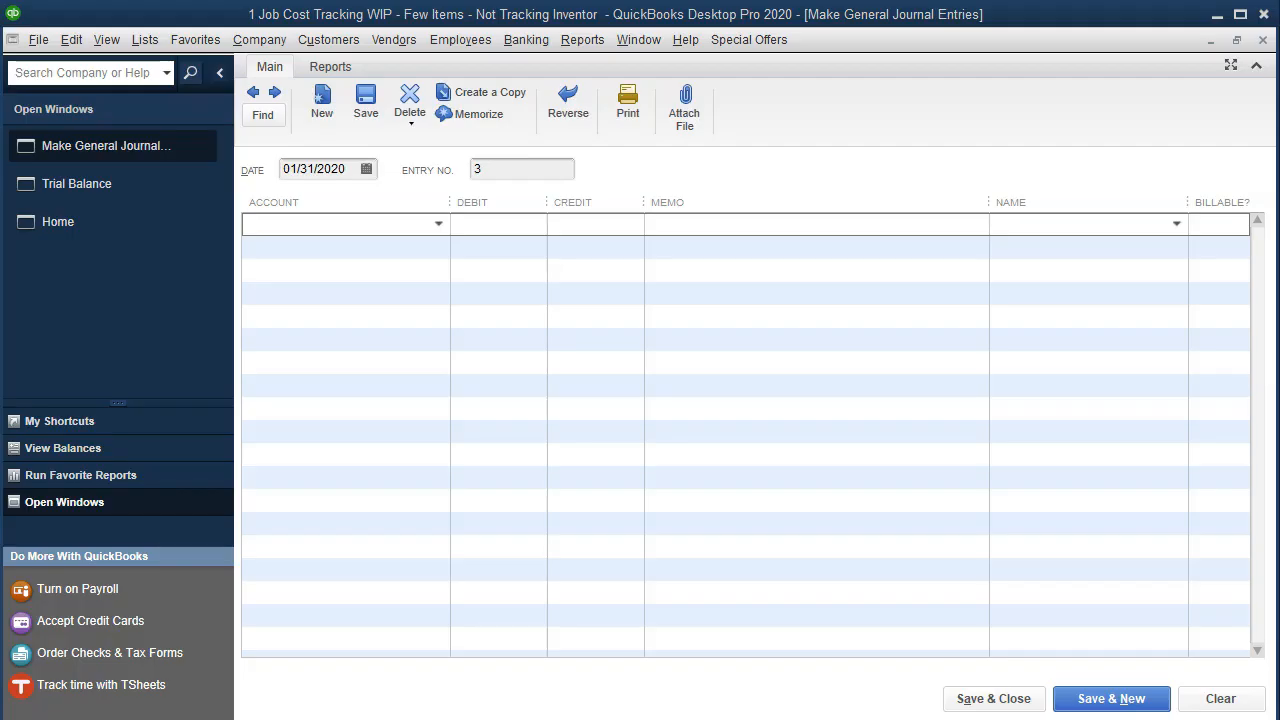
{"action": "left_click", "coordinate": [297, 229]}
{"action": "type", "text": "Factory Equipment"}
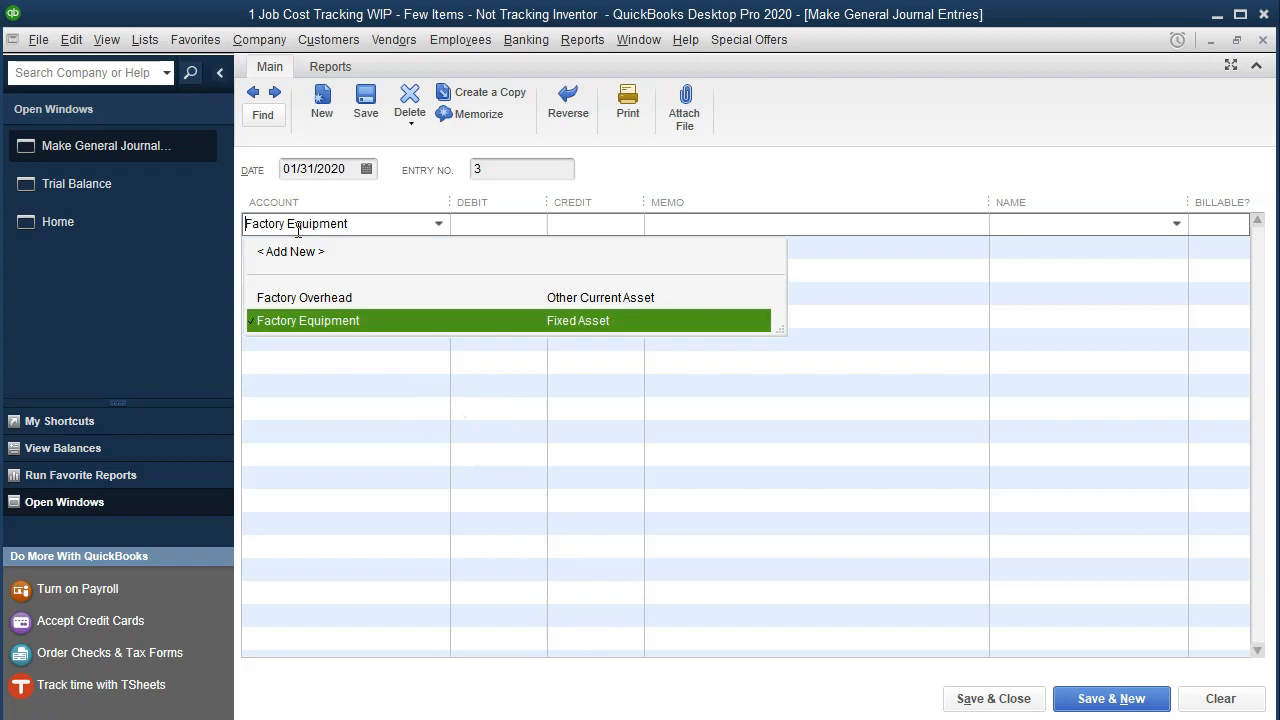
{"action": "key", "text": "Up"}
{"action": "key", "text": "Tab"}
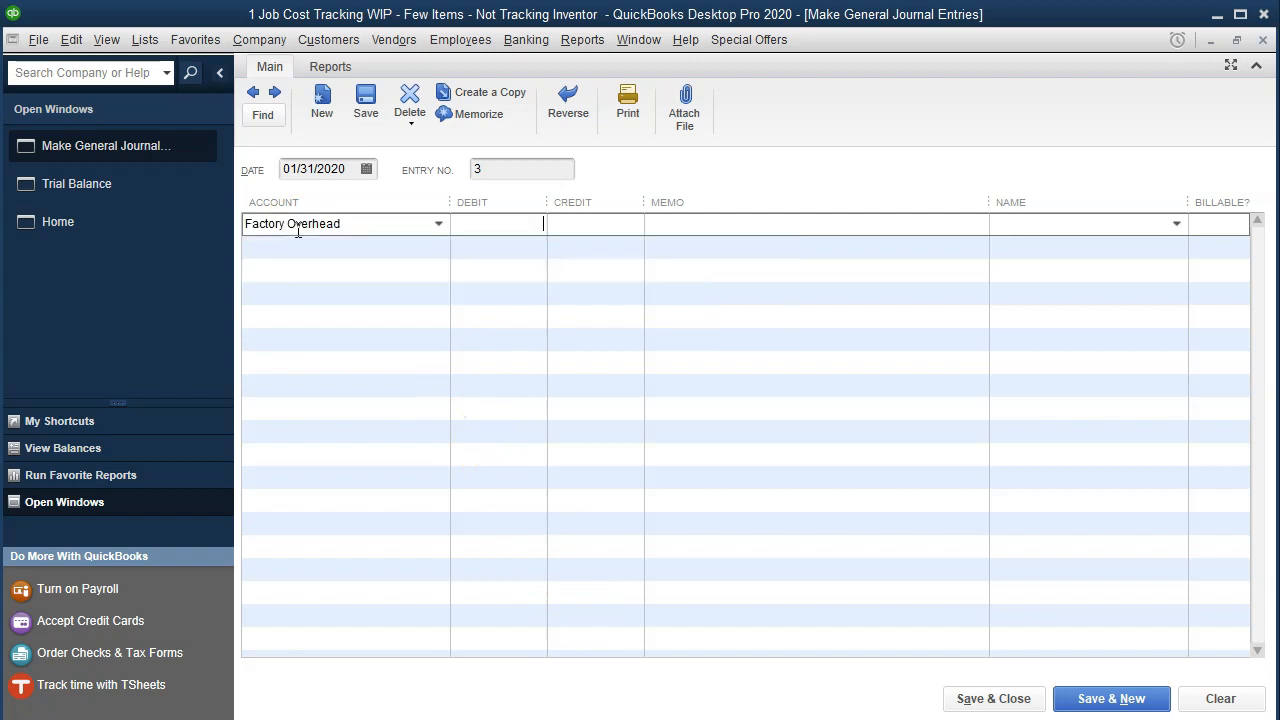
{"action": "type", "text": "3000"}
Add the memo "Close out factory overhead" to the Factory Overhead line.
{"action": "key", "text": "Tab"}
{"action": "type", "text": "Closte out"}
{"action": "key", "text": "BackSpace"}
{"action": "key", "text": "BackSpace"}
{"action": "key", "text": "BackSpace"}
{"action": "key", "text": "BackSpace"}
{"action": "type", "text": "e opiu"}
{"action": "key", "text": "BackSpace"}
{"action": "key", "text": "BackSpace"}
{"action": "key", "text": "BackSpace"}
{"action": "type", "text": "out factory overhead"}
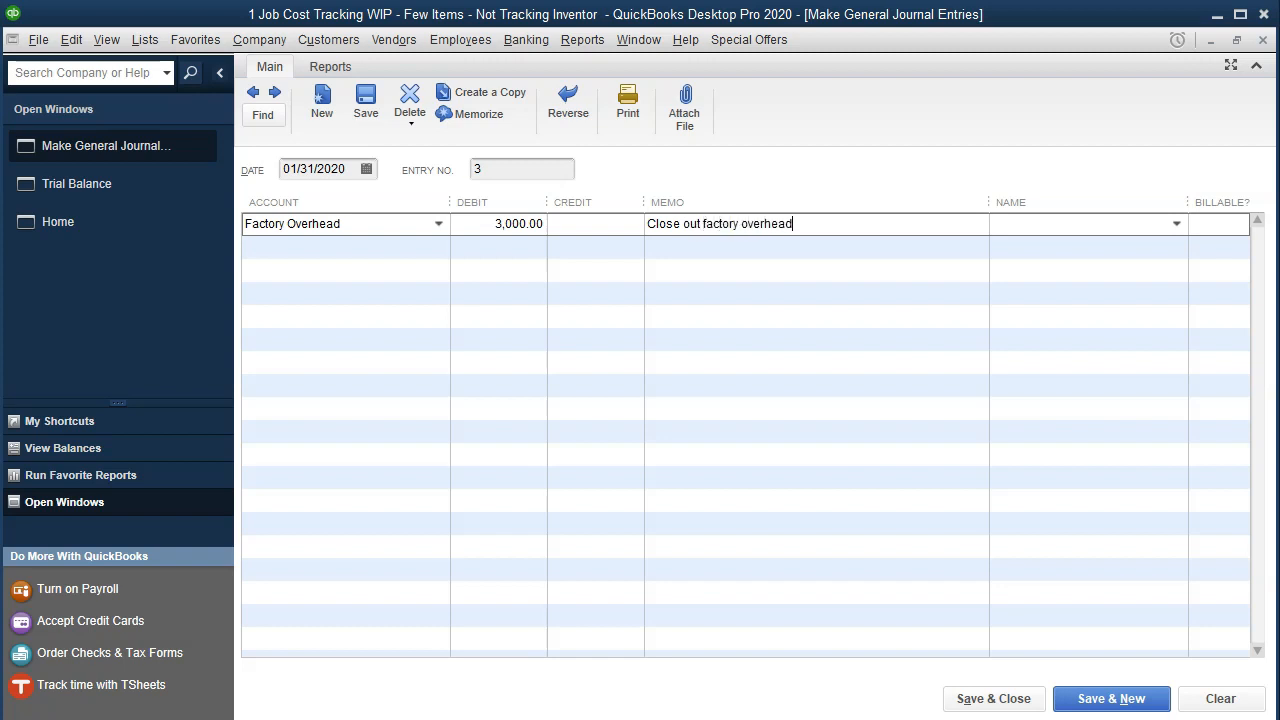
{"action": "key", "text": "Tab"}
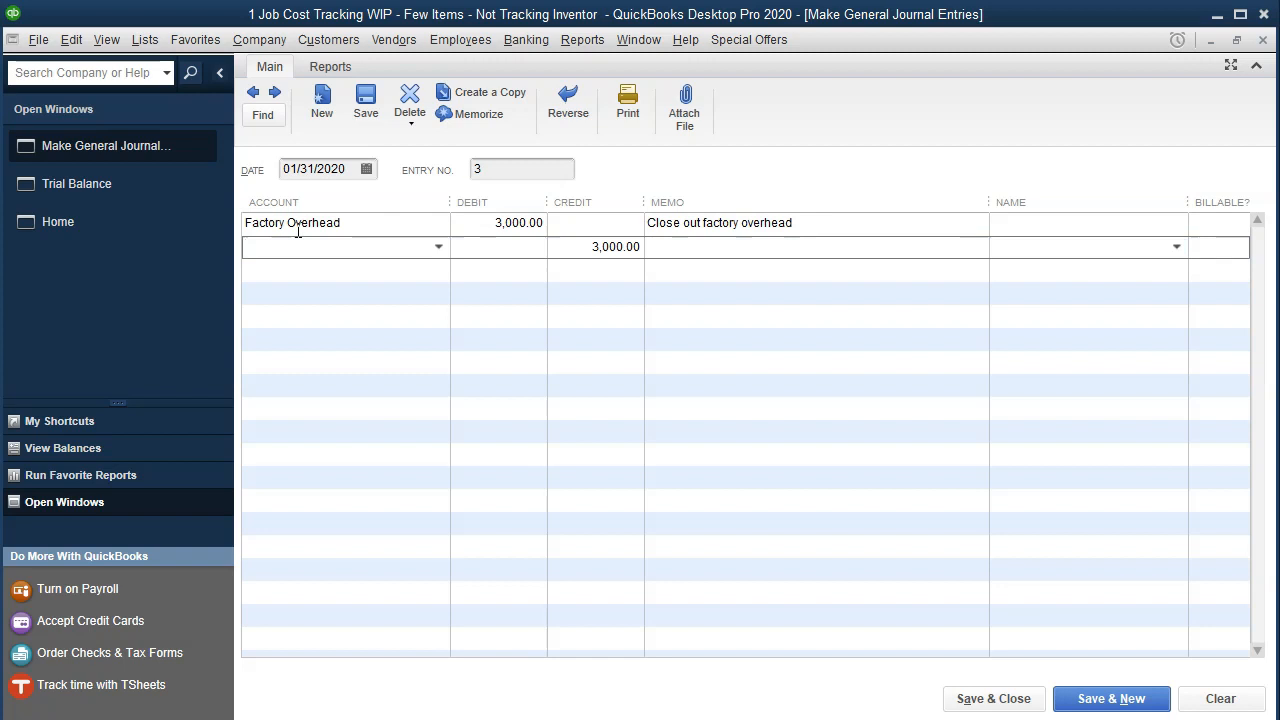
Assign the 3,000 credit on the second line to the Cost of Goods Sole account.
{"action": "type", "text": "Cost of Goods Sole"}
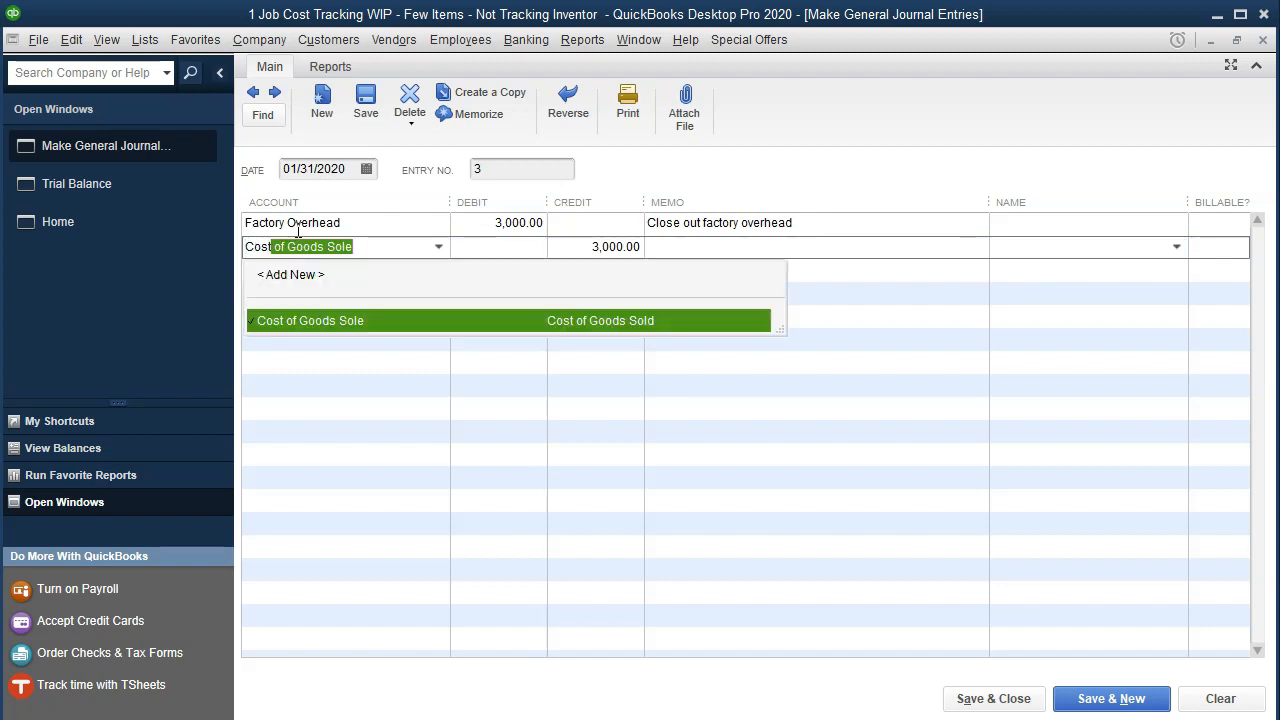
{"action": "key", "text": "Tab"}
Copy the memo "Close out factory overhead" to the Cost of Goods Sole line, then save and close the entry, accepting its future date.
{"action": "key", "text": "Tab"}
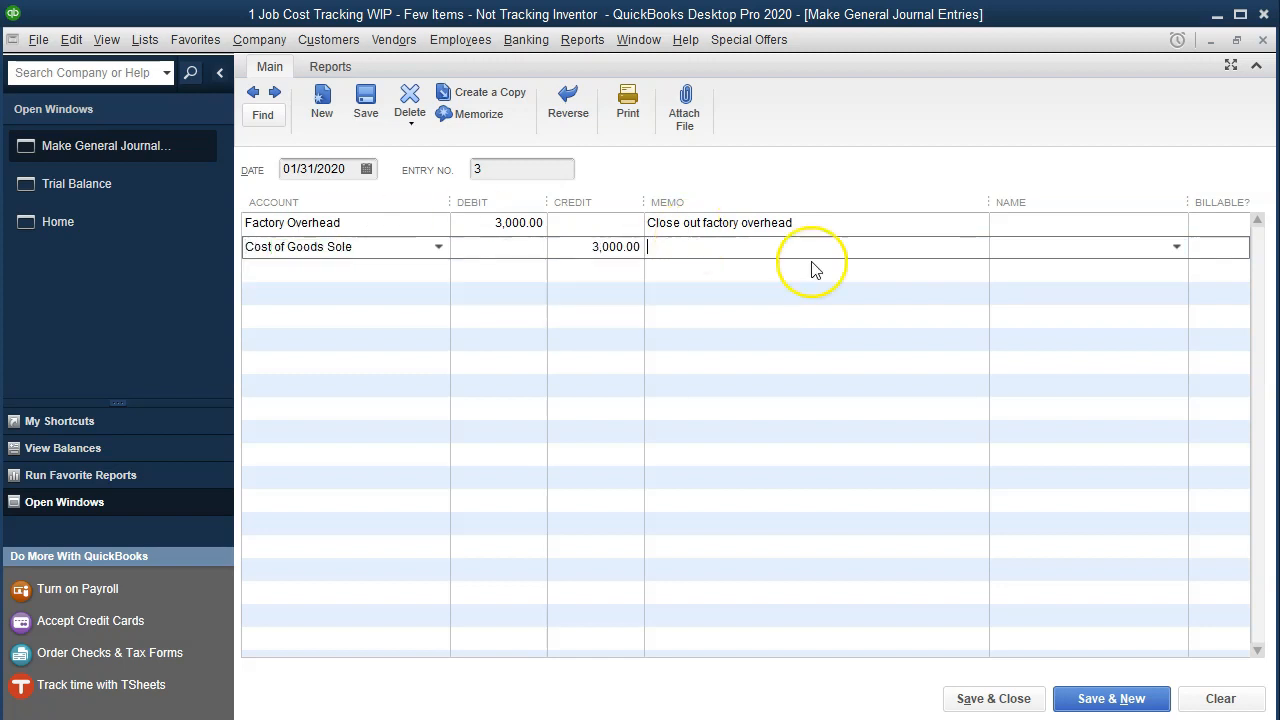
{"action": "left_click", "coordinate": [647, 215]}
{"action": "left_click_drag", "start_coordinate": [646, 205], "coordinate": [823, 237]}
{"action": "key", "text": "ctrl+c"}
{"action": "left_click", "coordinate": [750, 246]}
{"action": "key", "text": "ctrl+v"}
{"action": "key", "text": "Tab"}
{"action": "key", "text": "Tab"}
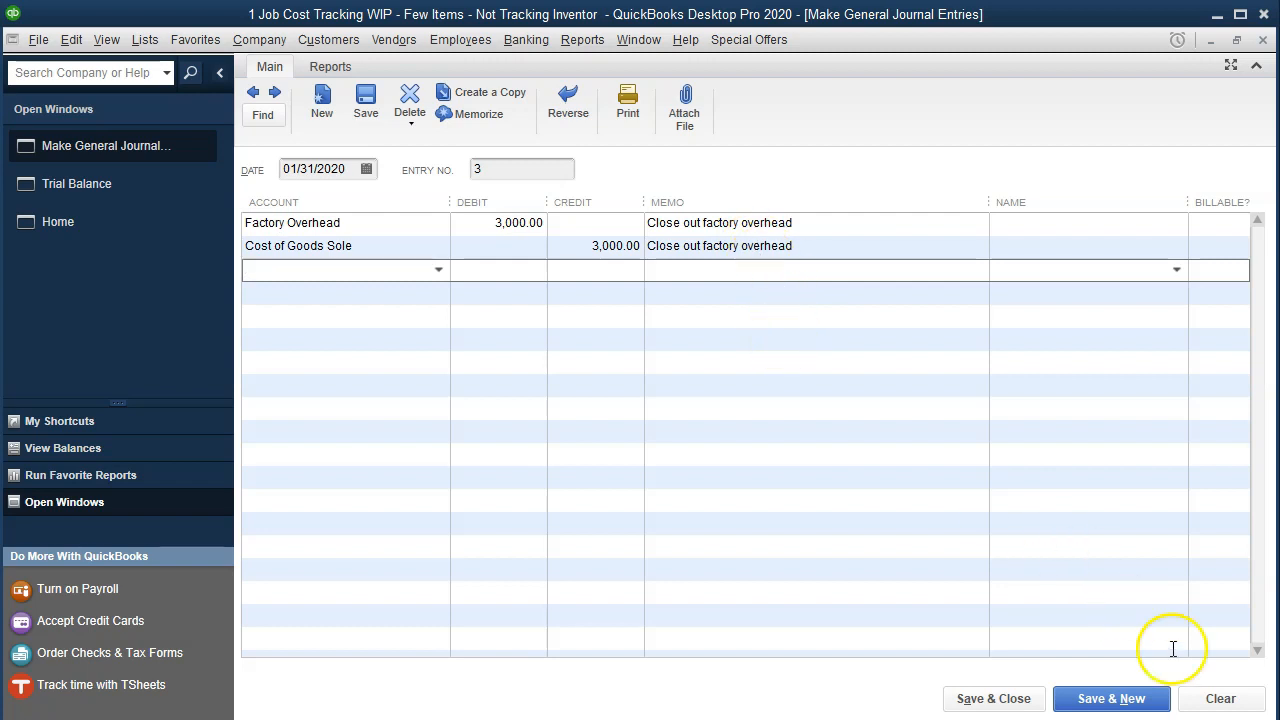
{"action": "left_click", "coordinate": [1033, 702]}
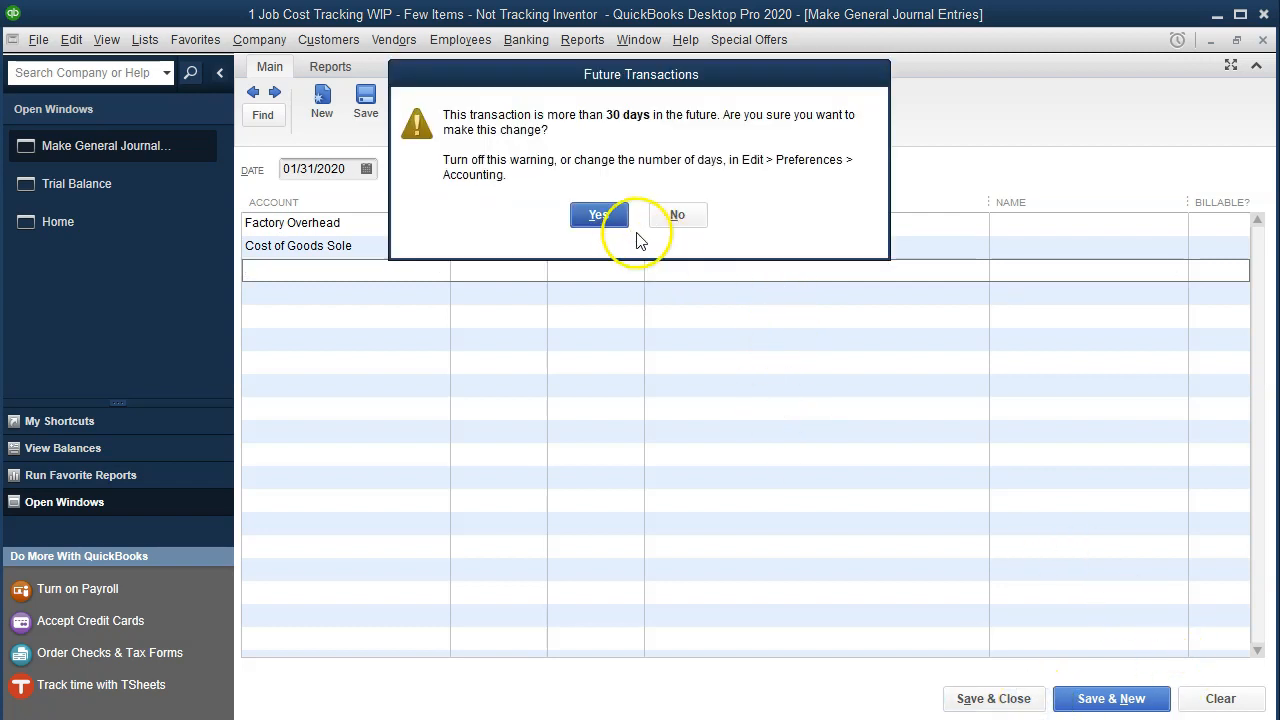
{"action": "left_click", "coordinate": [608, 218]}
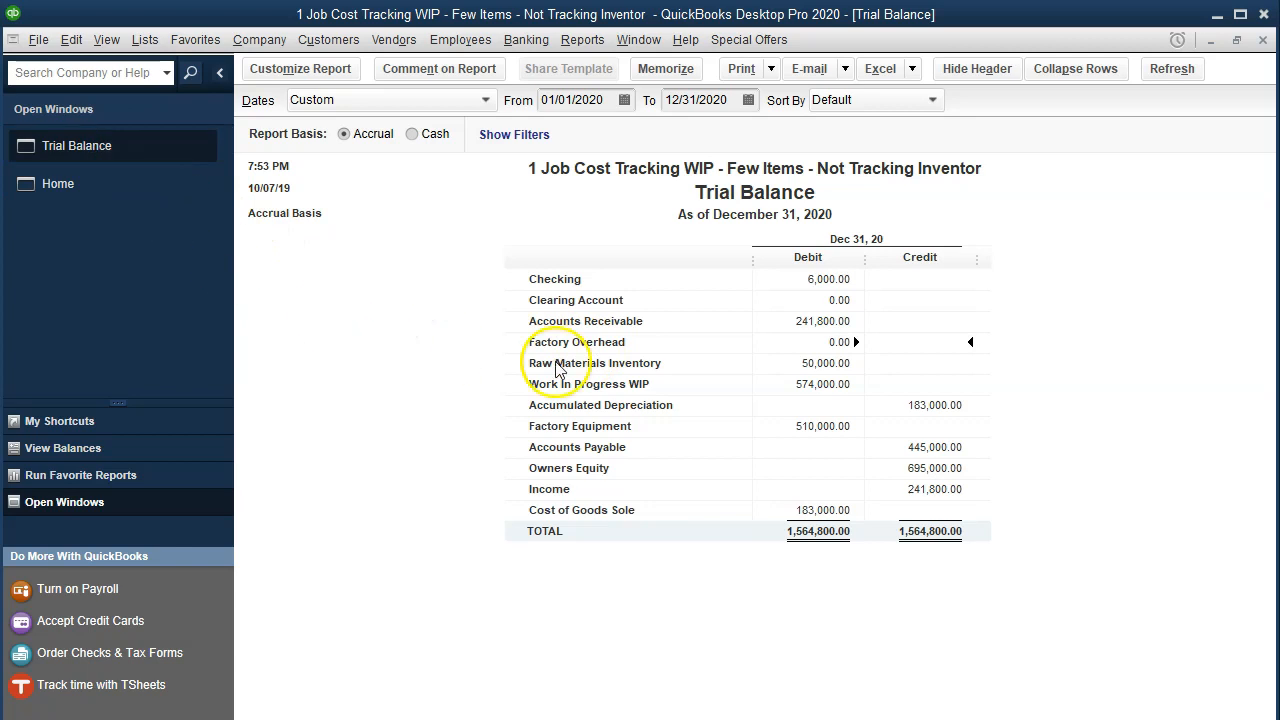
Review the transactions behind the Factory Overhead and Cost of Goods Sole balances on the trial balance, closing each detail report.
{"action": "double_click", "coordinate": [795, 340]}
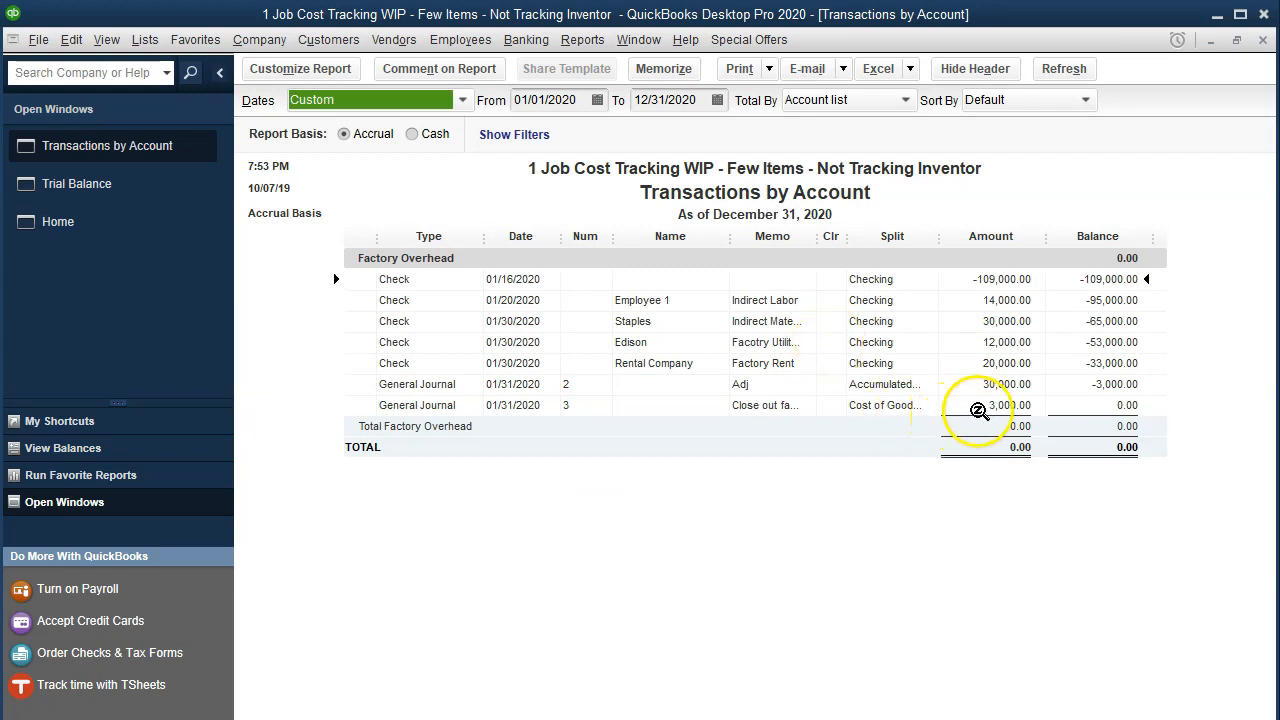
{"action": "left_click", "coordinate": [1262, 40]}
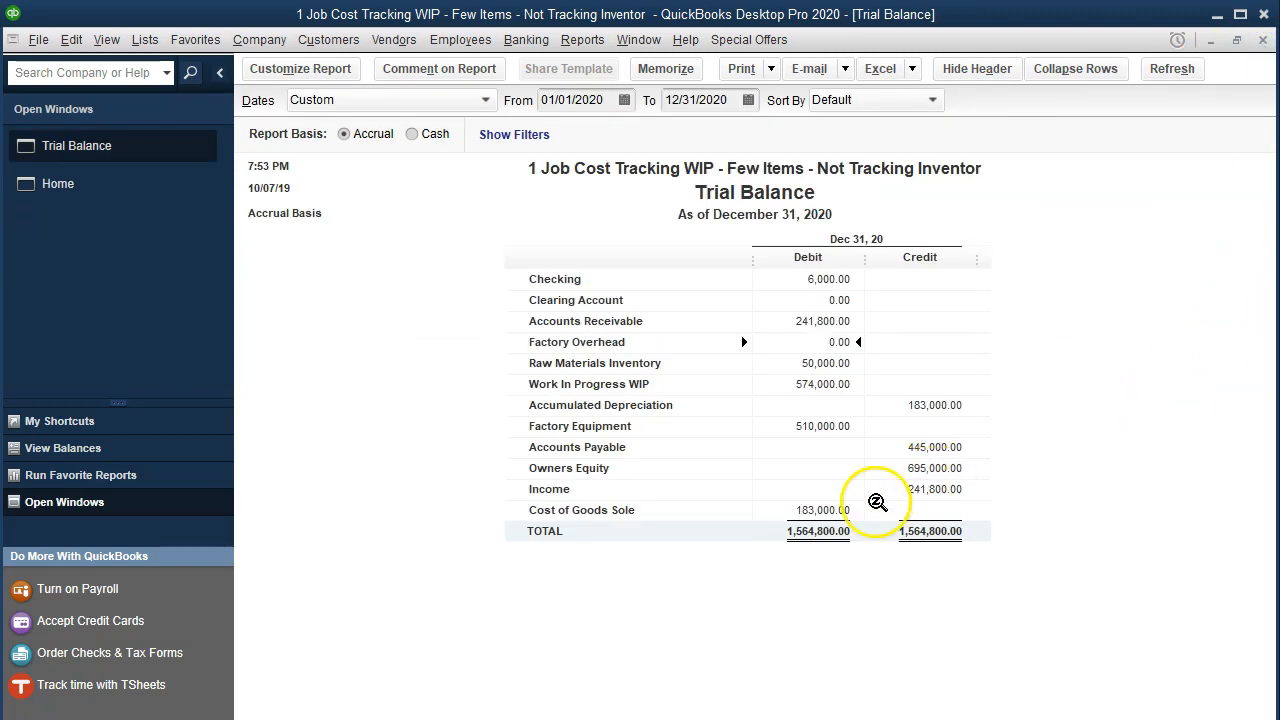
{"action": "double_click", "coordinate": [840, 510]}
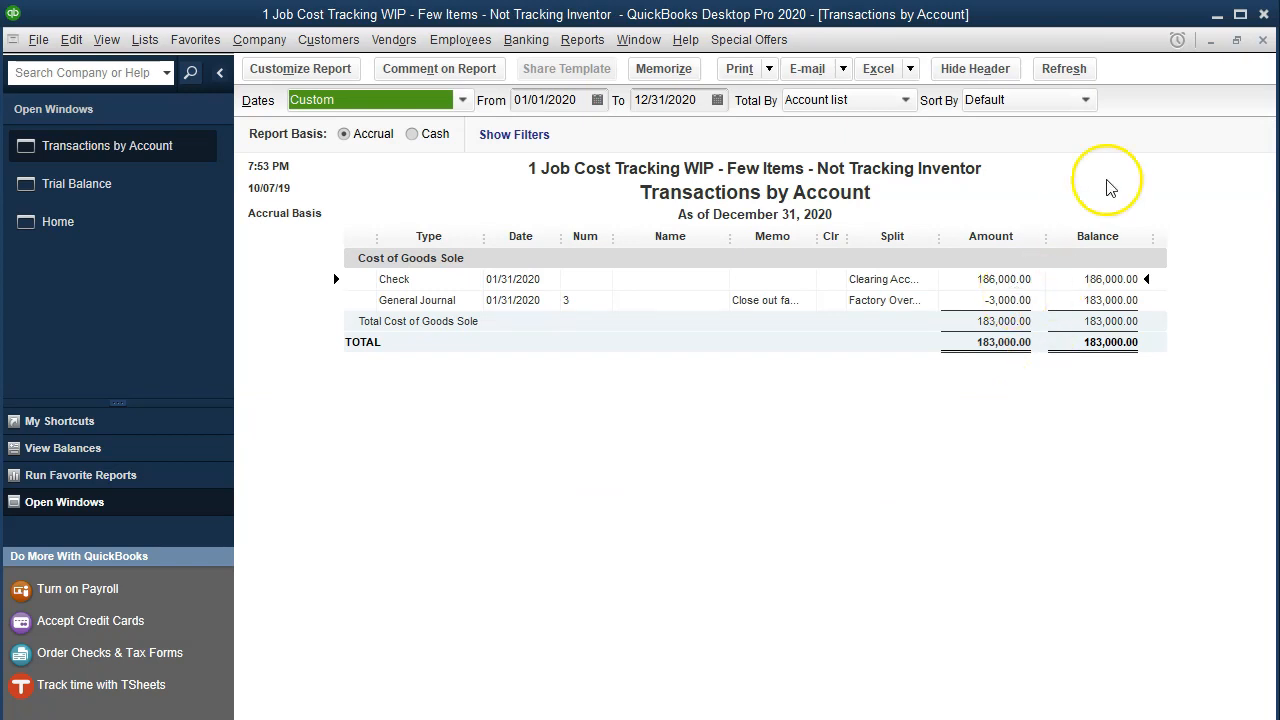
{"action": "left_click", "coordinate": [1261, 40]}
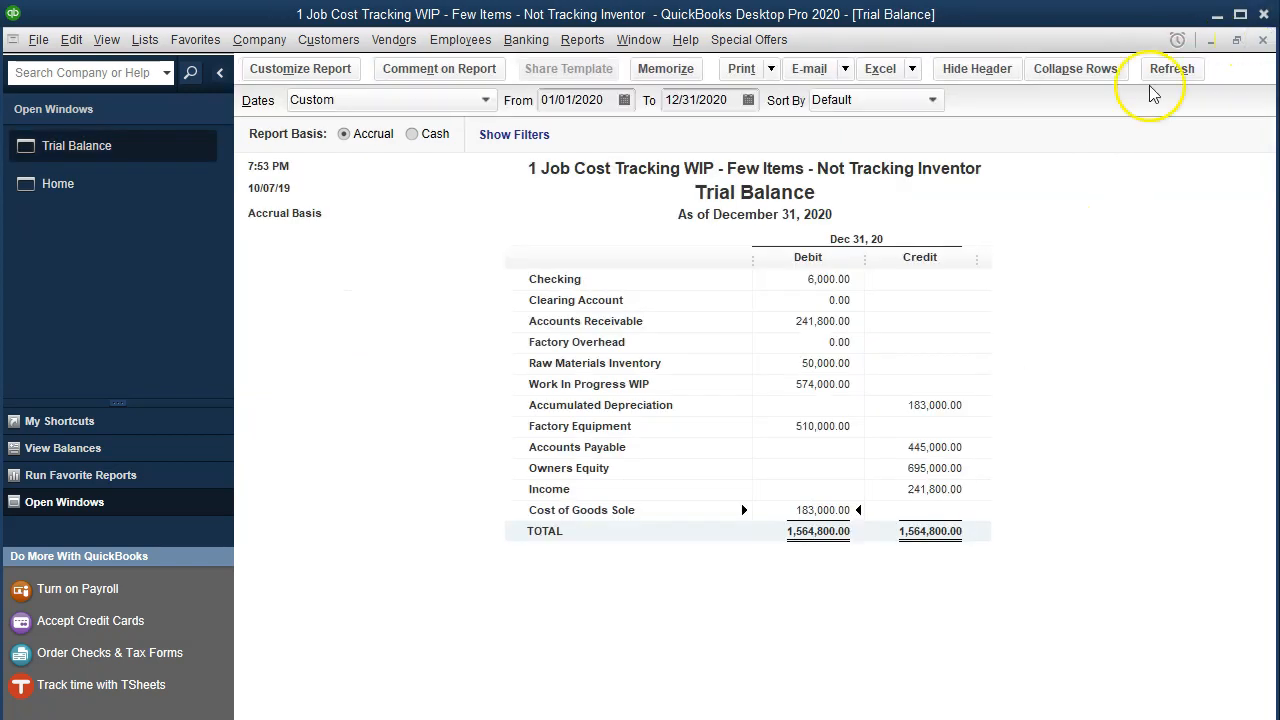
Run the standard Profit & Loss report for 01/01/2020 through 12/31/2020.
{"action": "left_click", "coordinate": [582, 40]}
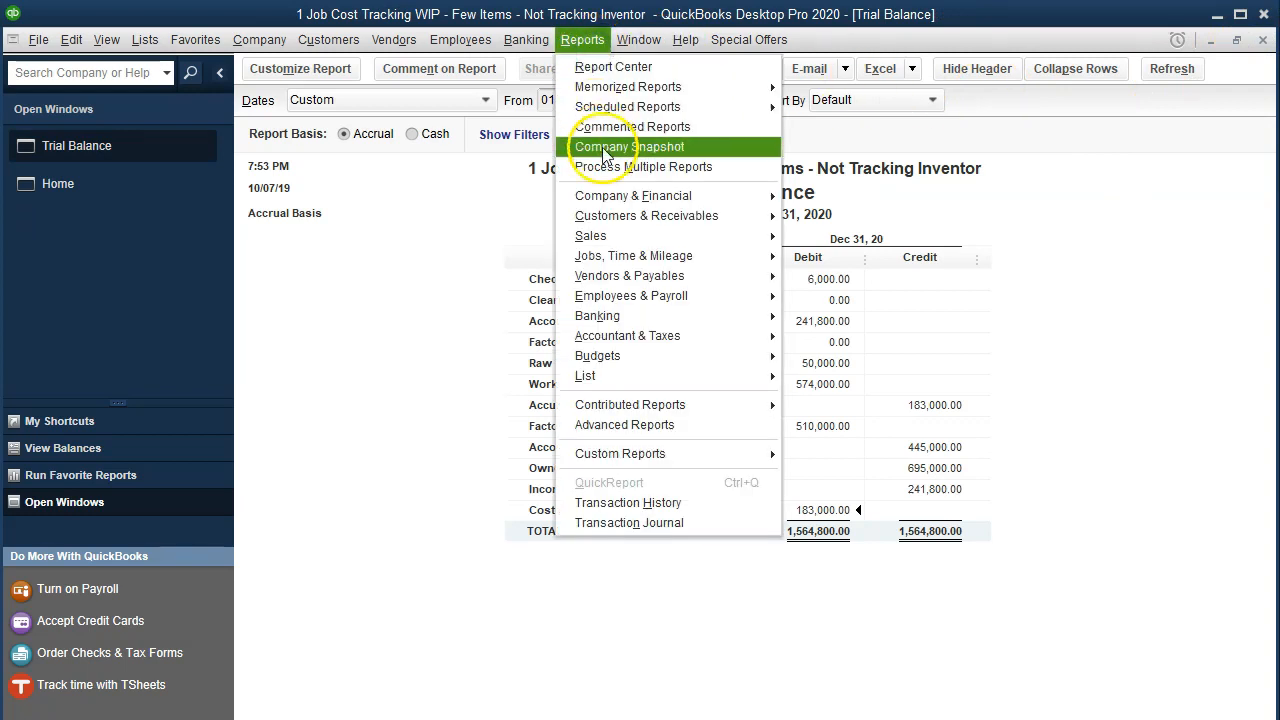
{"action": "mouse_move", "coordinate": [618, 200]}
{"action": "left_click", "coordinate": [857, 197]}
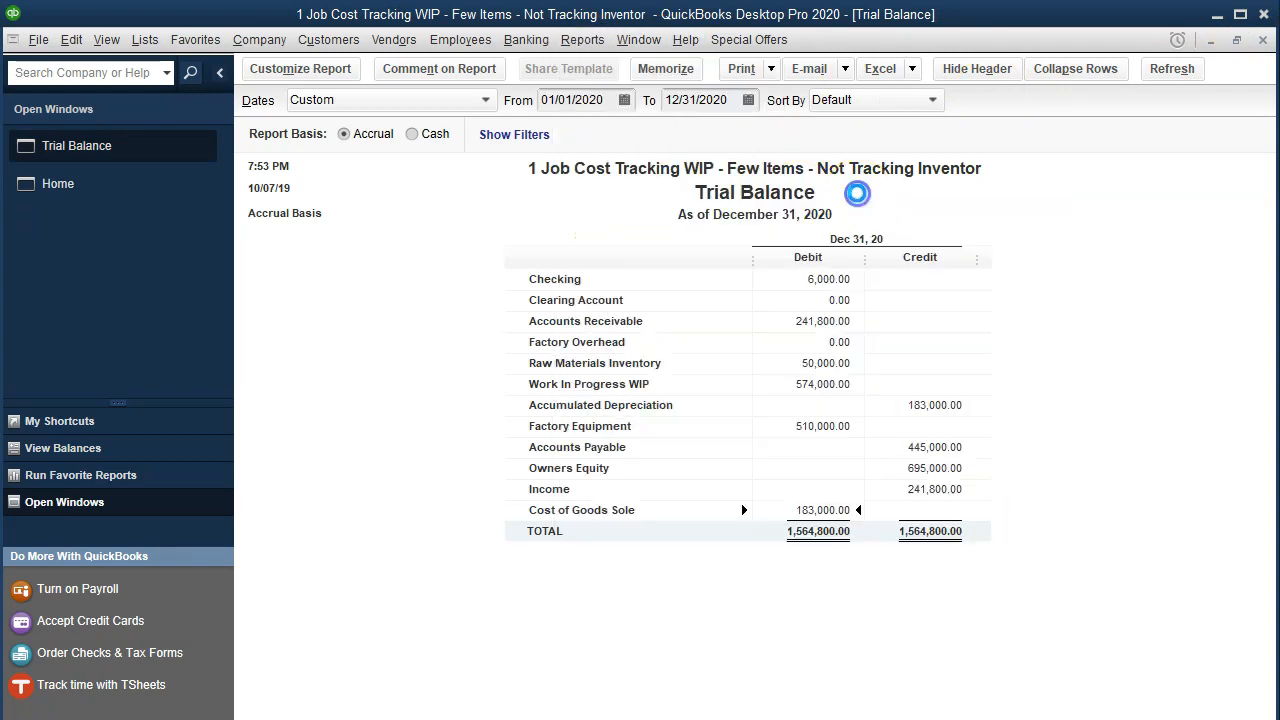
{"action": "key", "text": "Tab"}
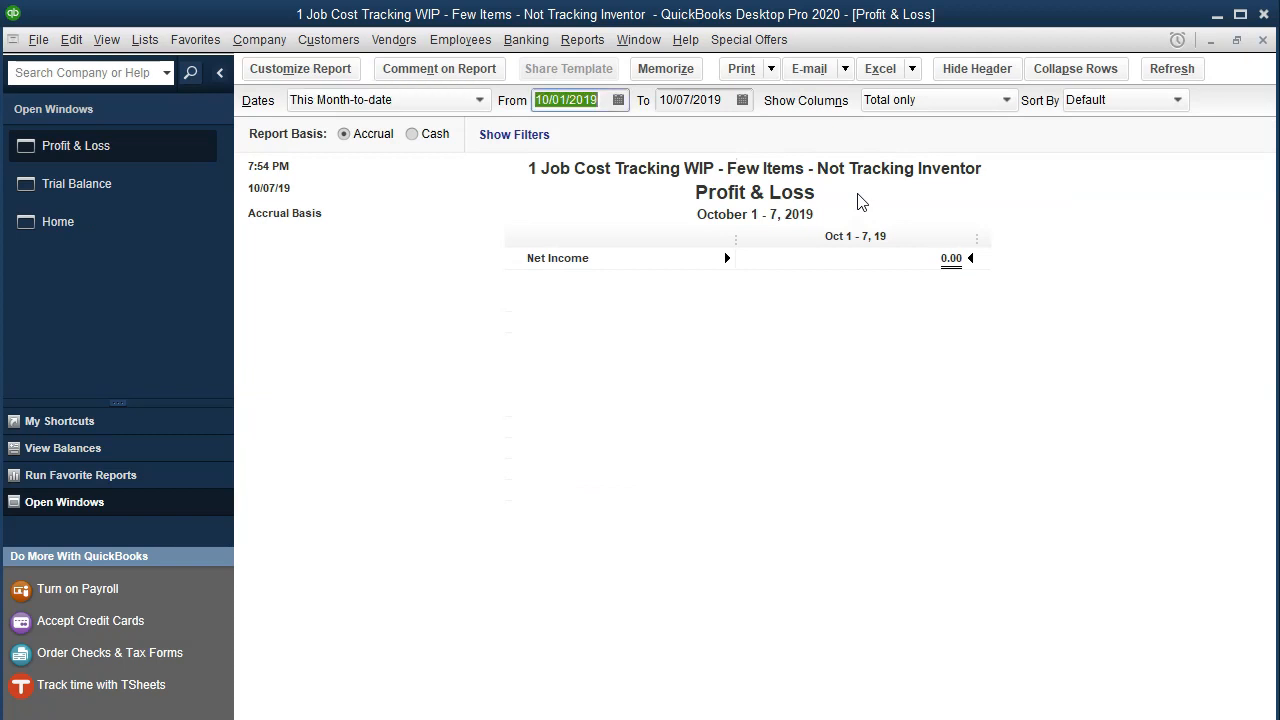
{"action": "type", "text": "01/01"}
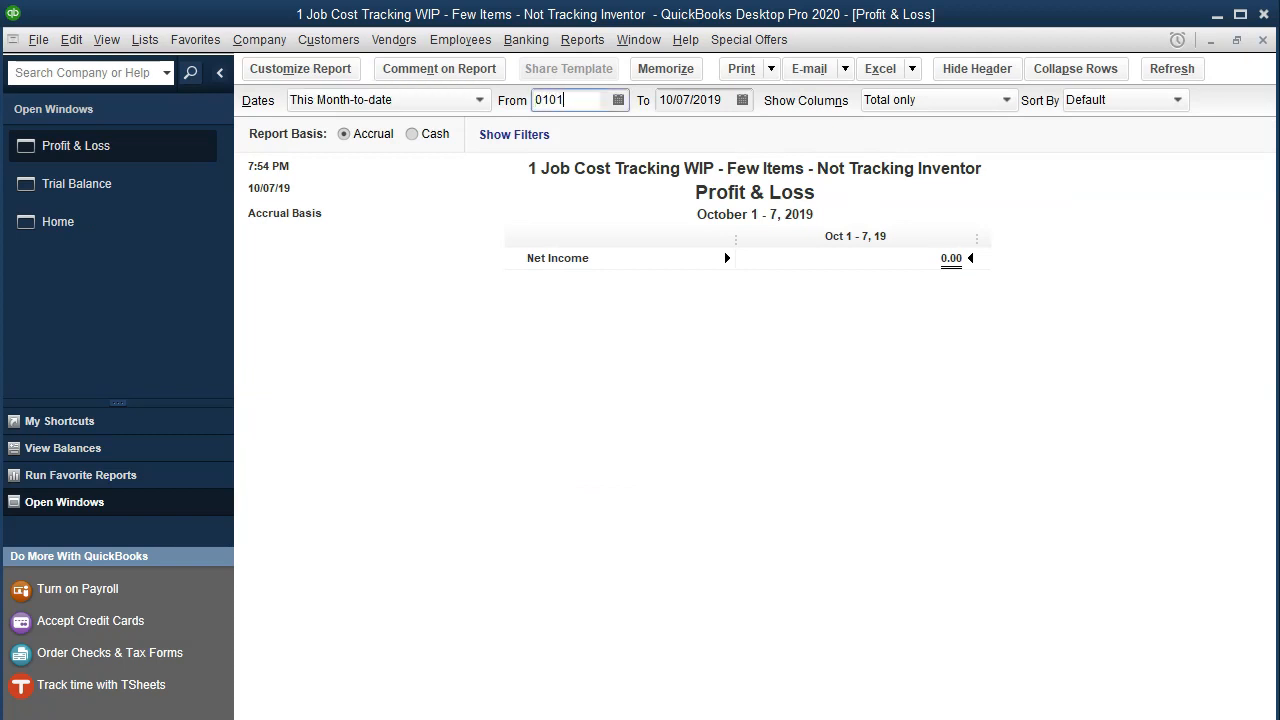
{"action": "type", "text": "/2020"}
{"action": "key", "text": "Tab"}
{"action": "type", "text": "12312020"}
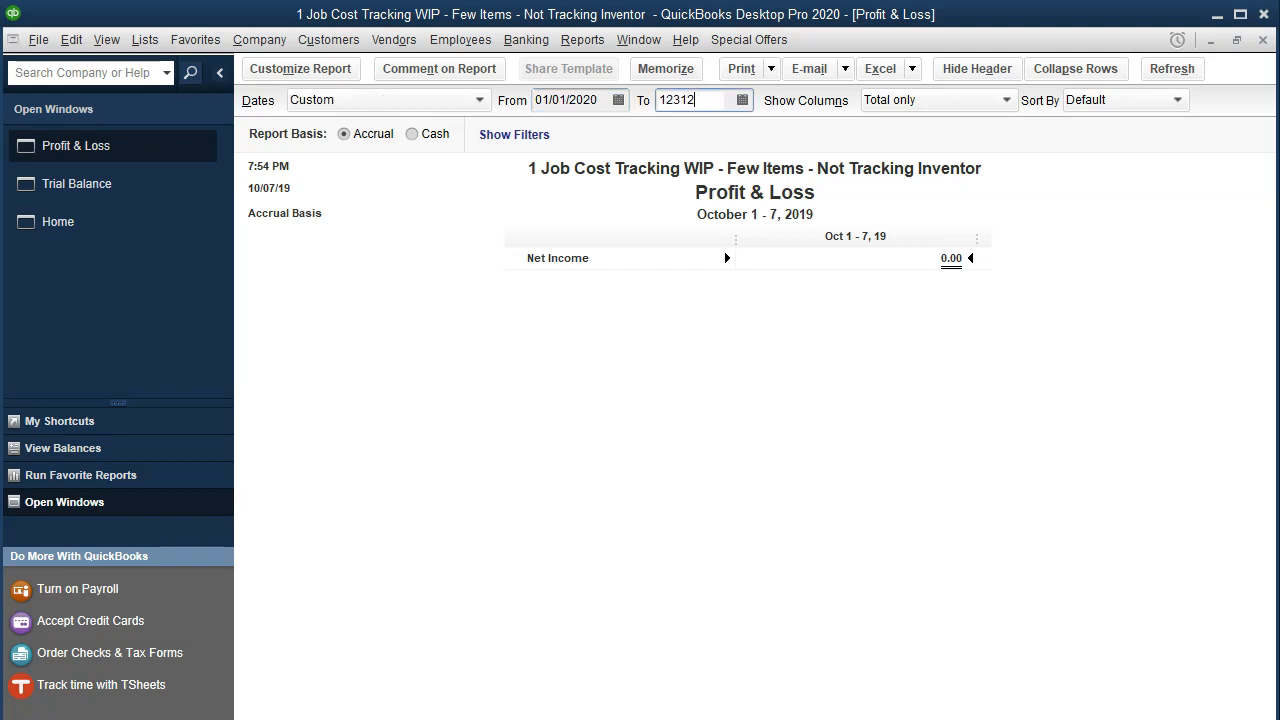
{"action": "key", "text": "Tab"}
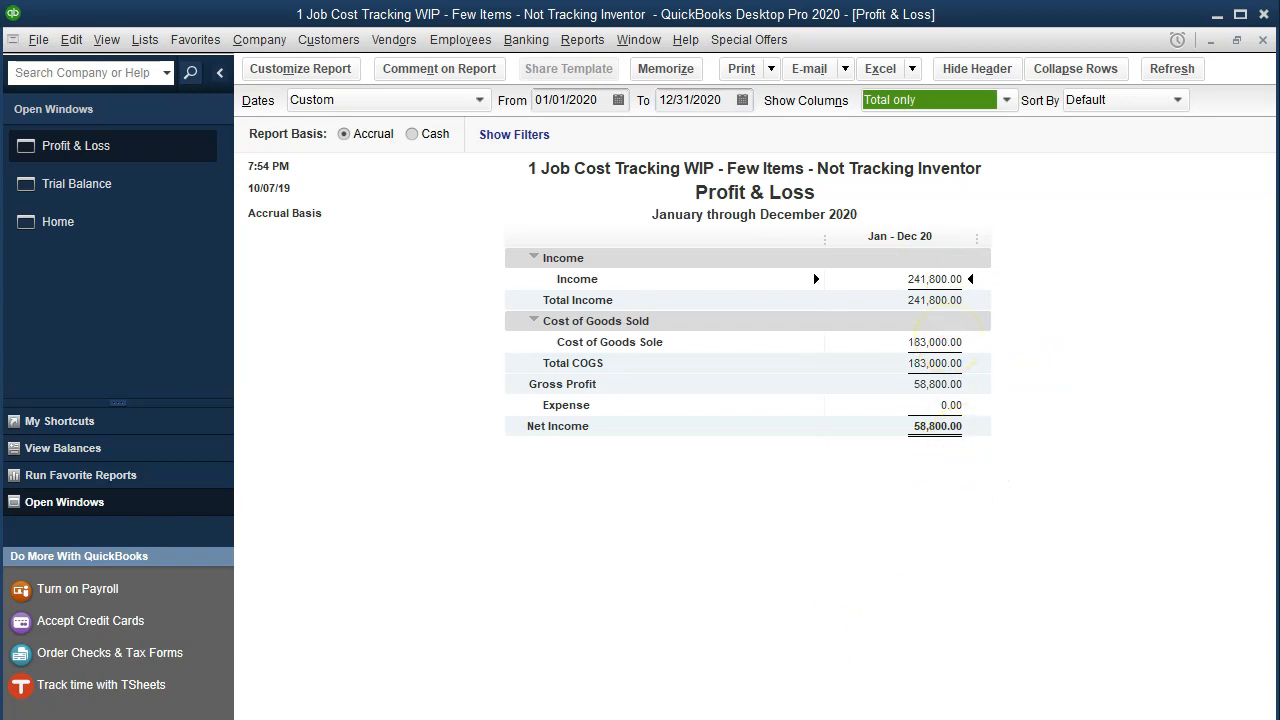
Switch to the Excel worksheet to check the ending net income in O17 against the report, and return to QuickBooks.
{"action": "left_click", "coordinate": [786, 718]}
{"action": "left_click", "coordinate": [995, 608]}
{"action": "double_click", "coordinate": [1172, 594]}
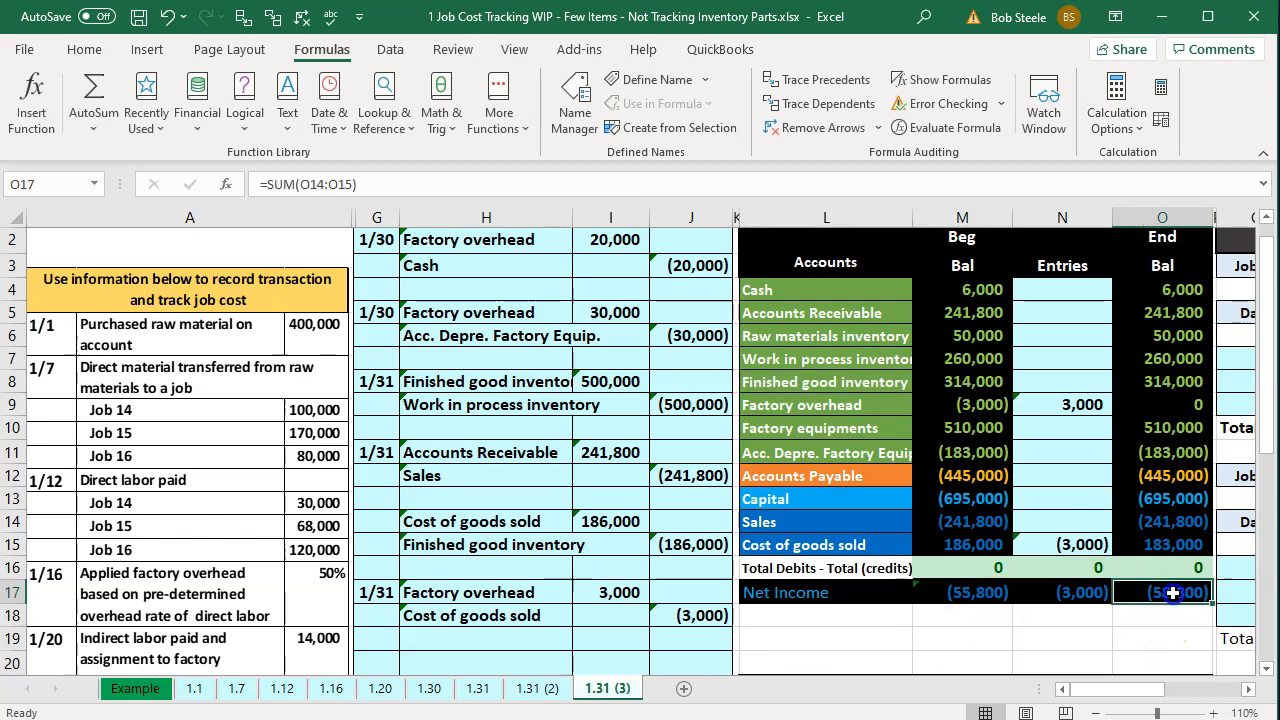
{"action": "key", "text": "Return"}
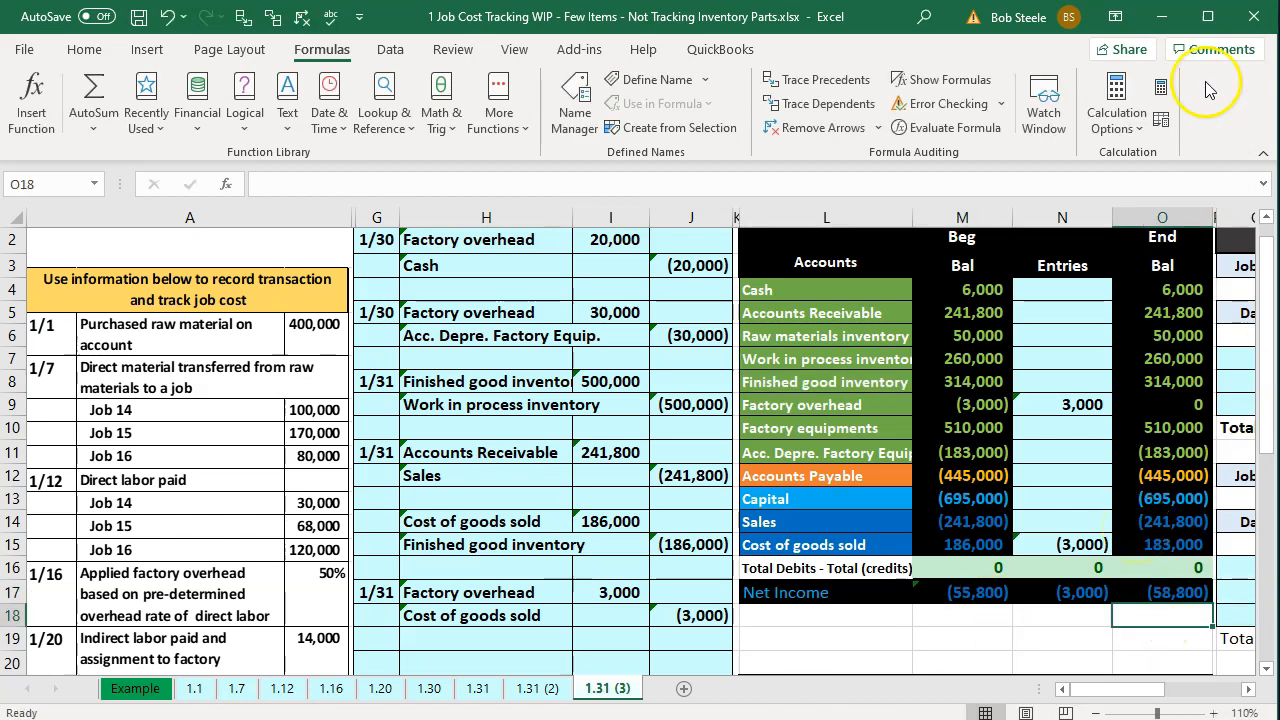
{"action": "left_click", "coordinate": [1157, 20]}
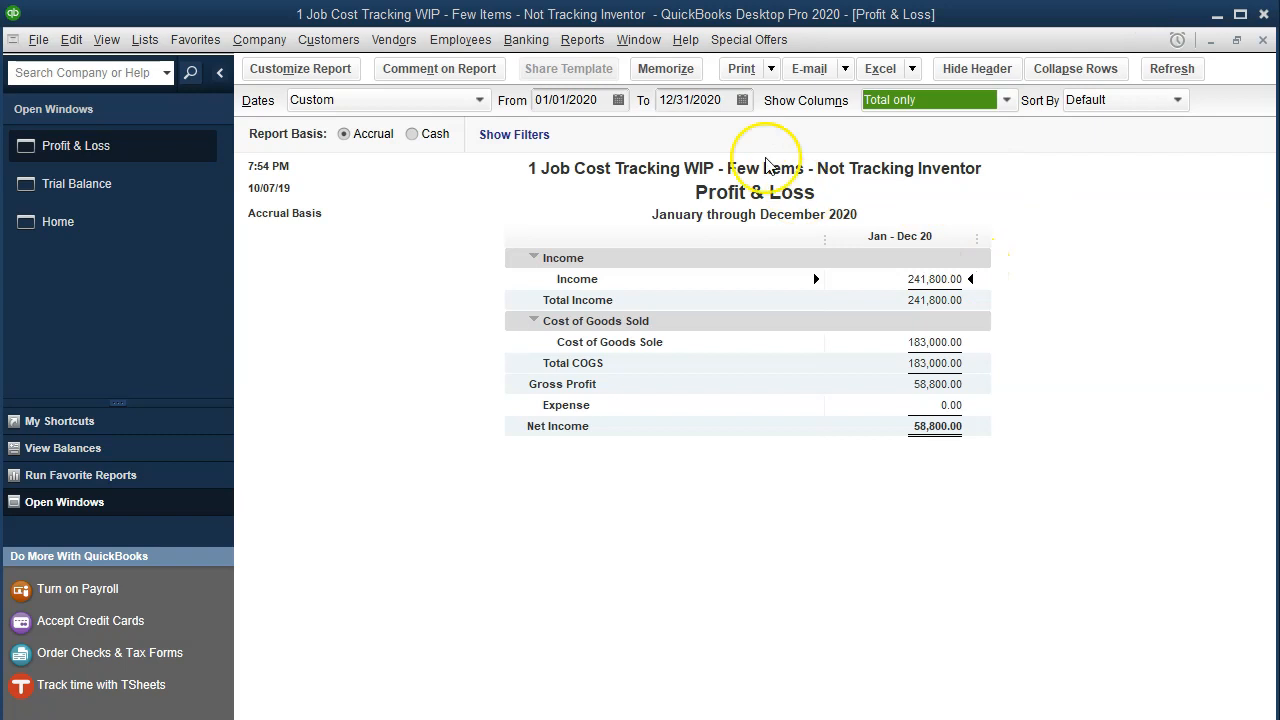
Run the standard Balance Sheet report as of 12/31/2020.
{"action": "left_click", "coordinate": [582, 39]}
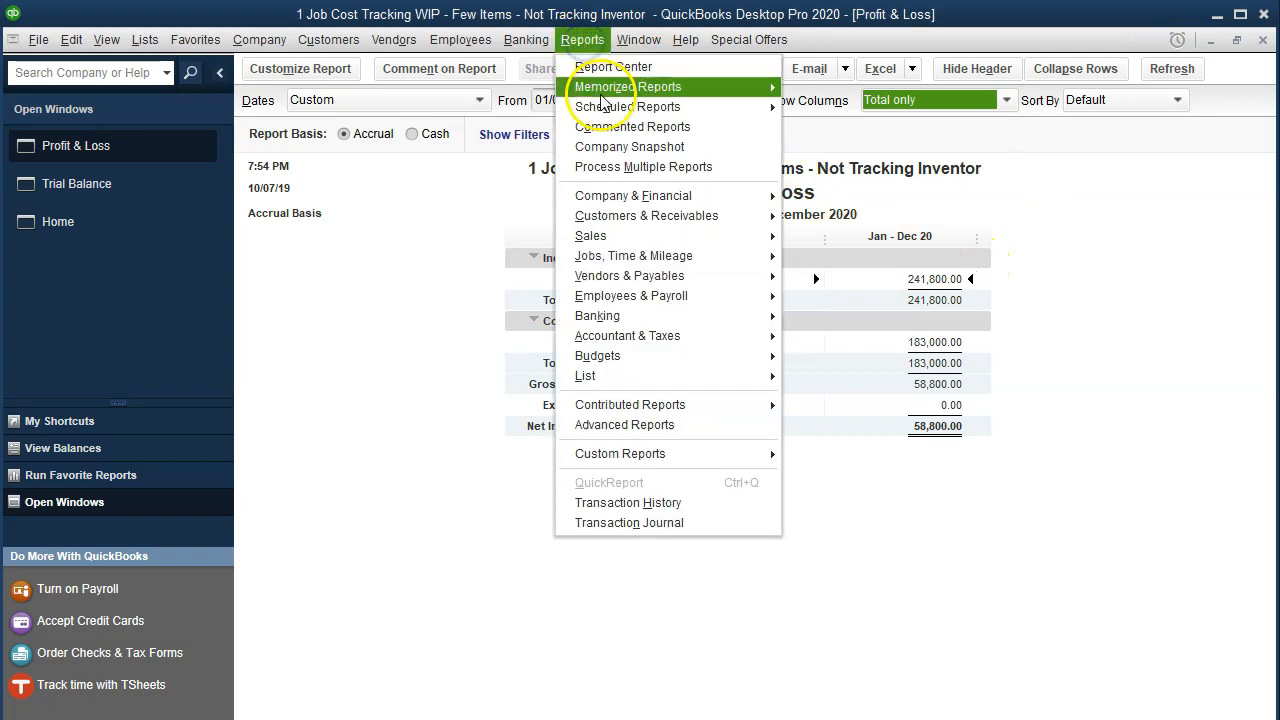
{"action": "mouse_move", "coordinate": [700, 196]}
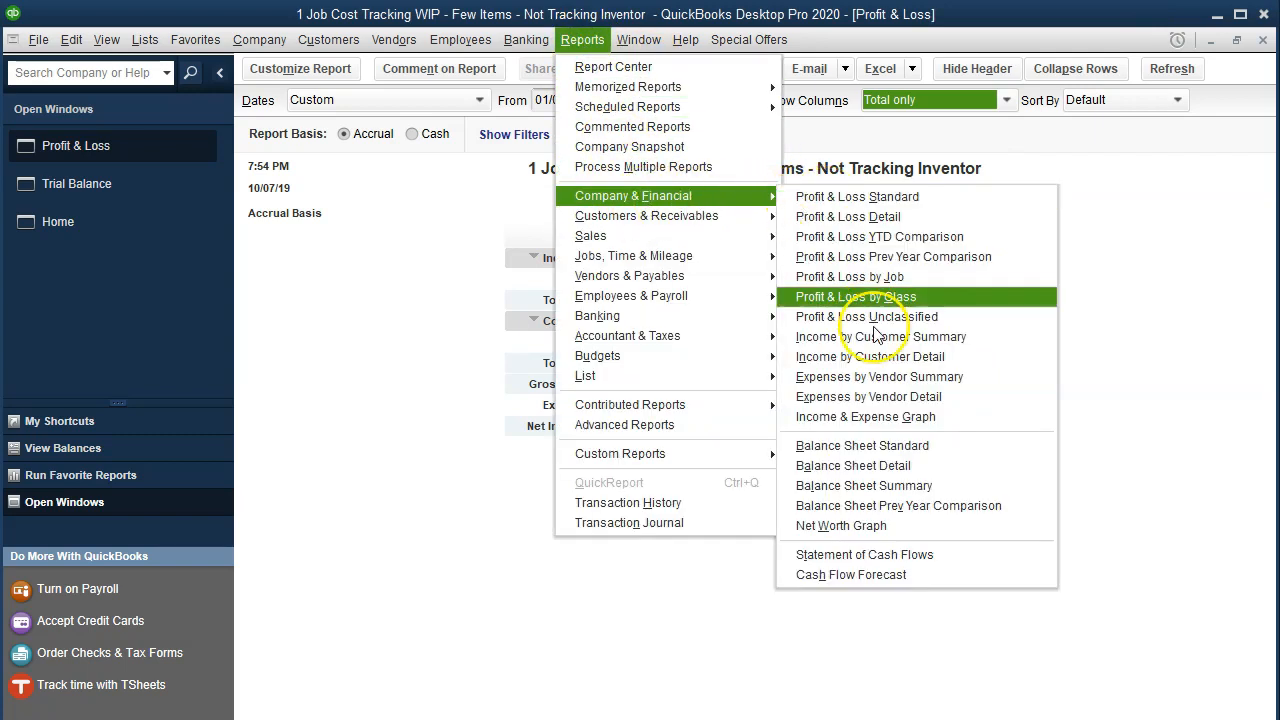
{"action": "left_click", "coordinate": [880, 446]}
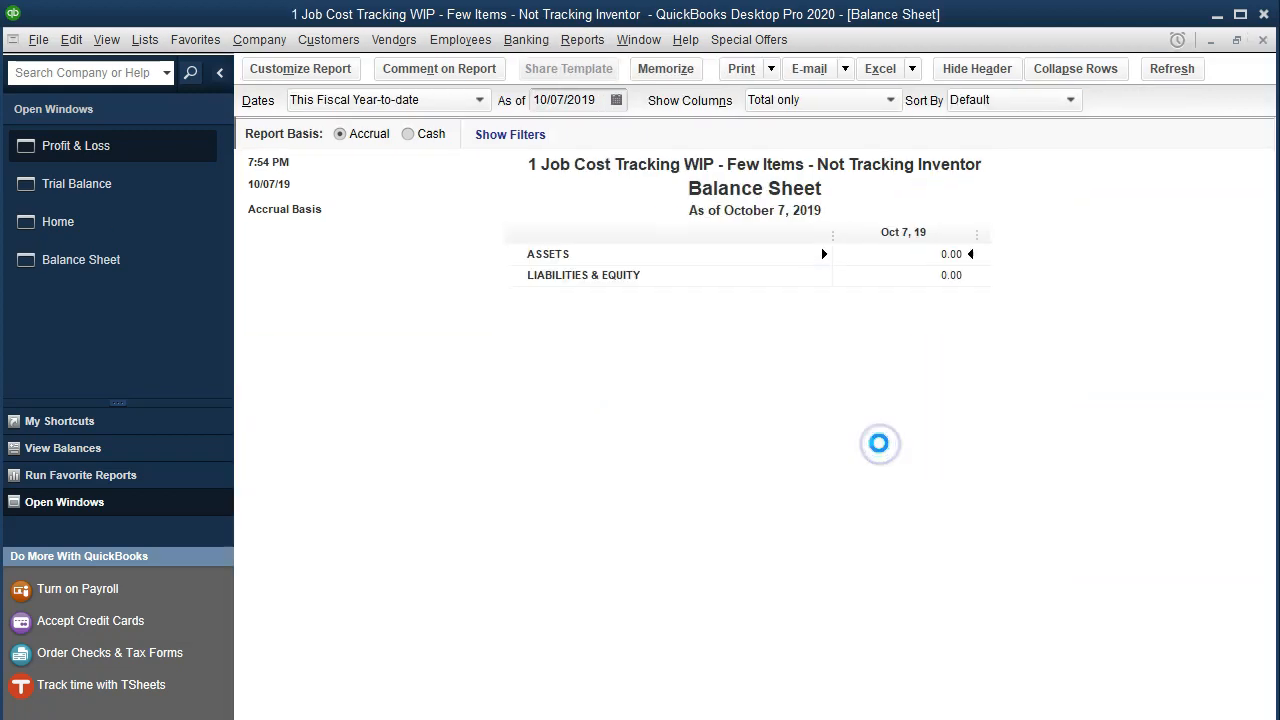
{"action": "key", "text": "Tab"}
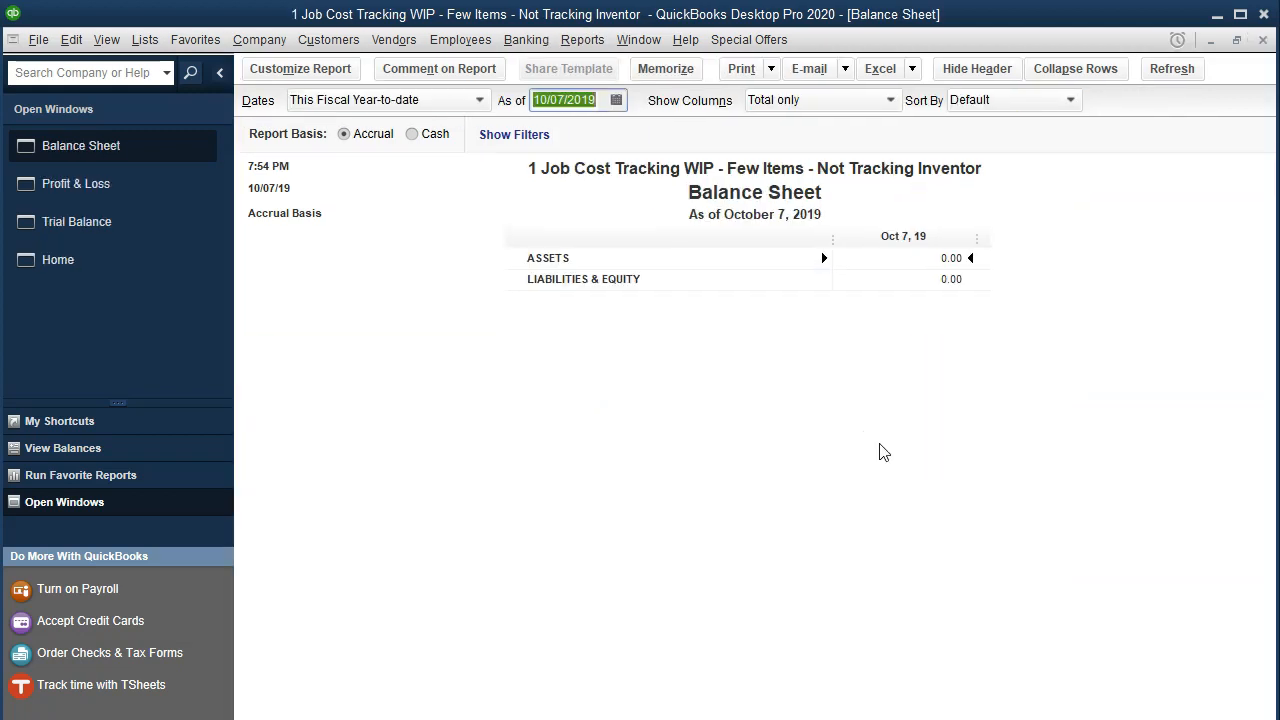
{"action": "type", "text": "0"}
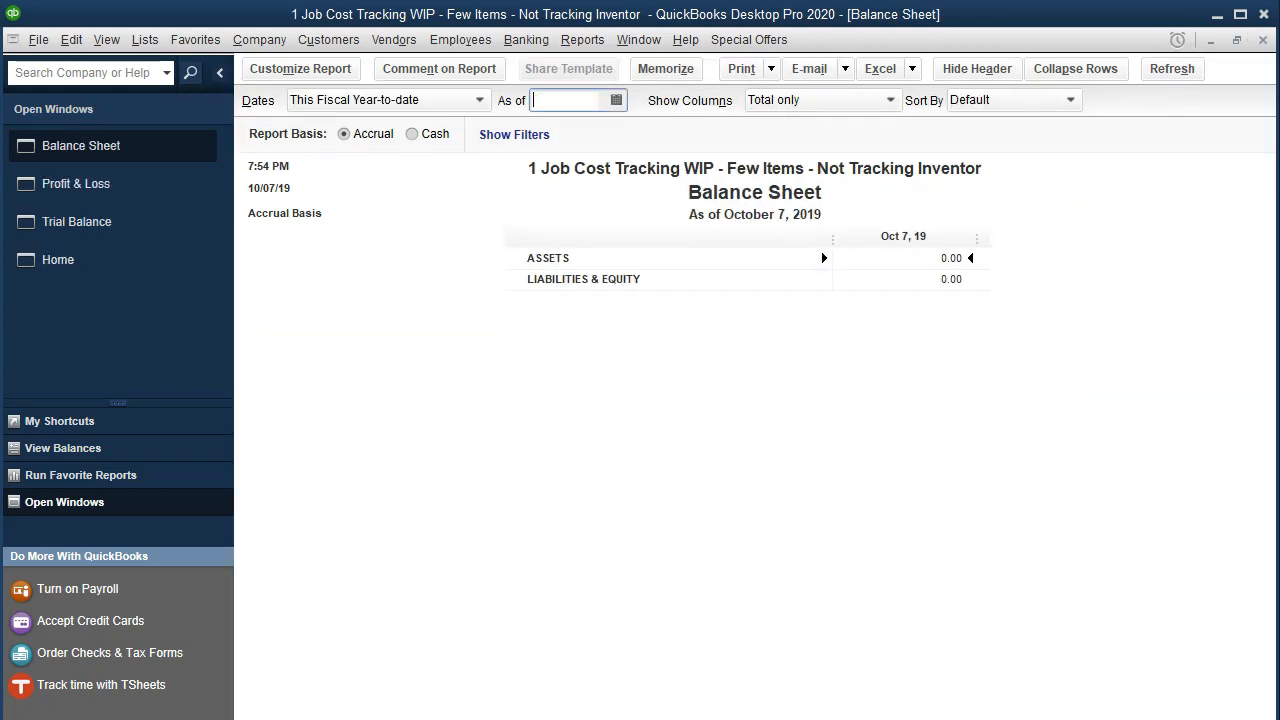
{"action": "type", "text": "2/31/2020"}
{"action": "key", "text": "Tab"}
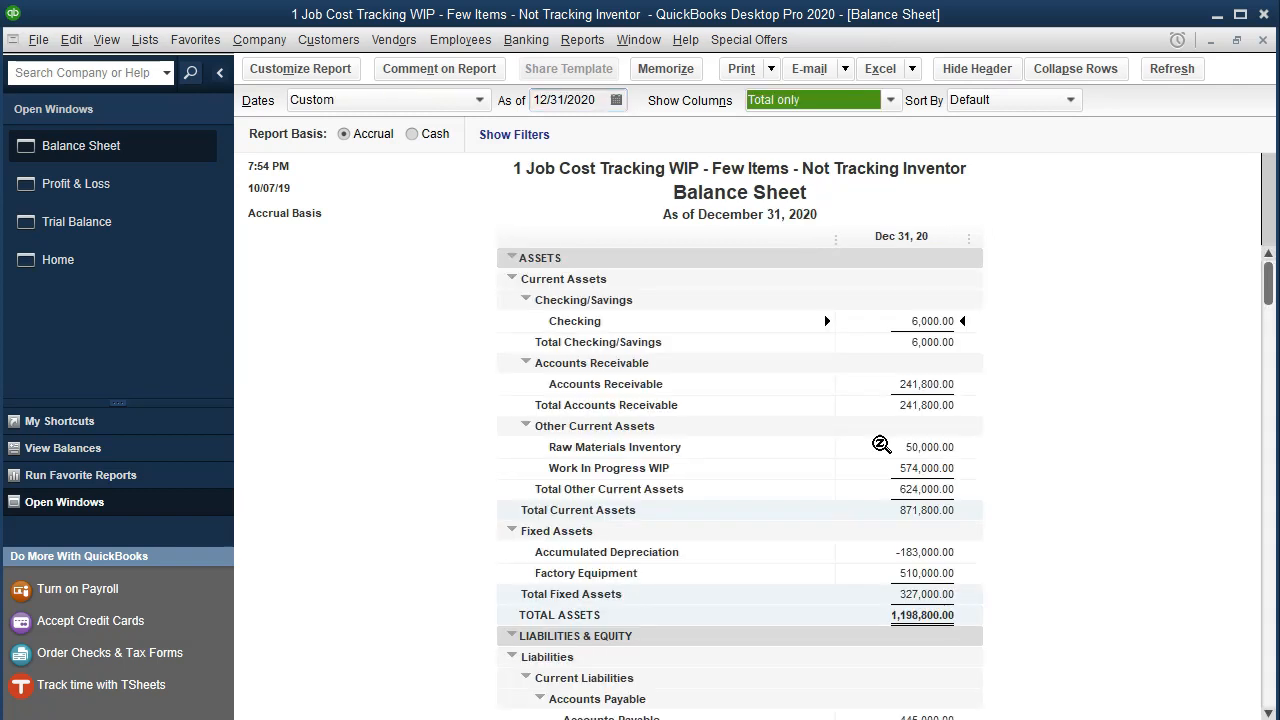
Review the balance sheet line by line, from Checking through the assets and liabilities to Net Income under Equity.
{"action": "scroll", "coordinate": [1108, 432], "scroll_direction": "down", "scroll_amount": 1}
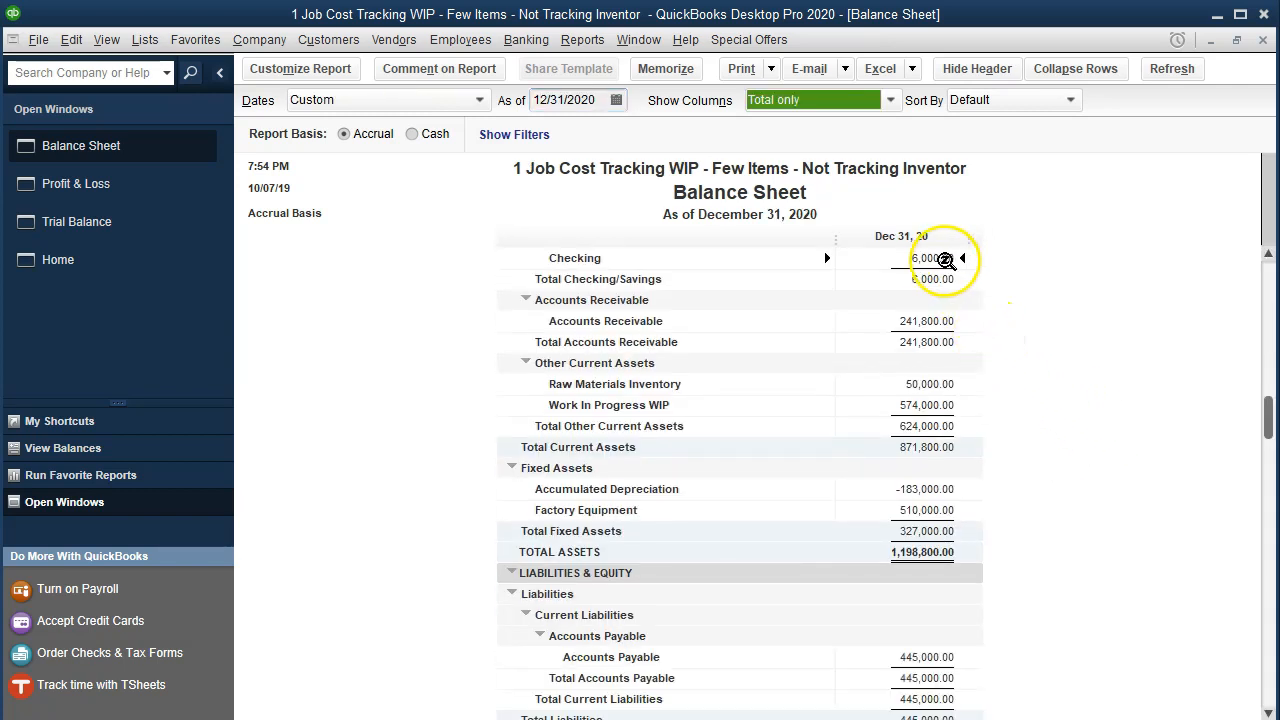
{"action": "left_click", "coordinate": [935, 258]}
{"action": "key", "text": "Down"}
{"action": "key", "text": "Down"}
{"action": "key", "text": "Down"}
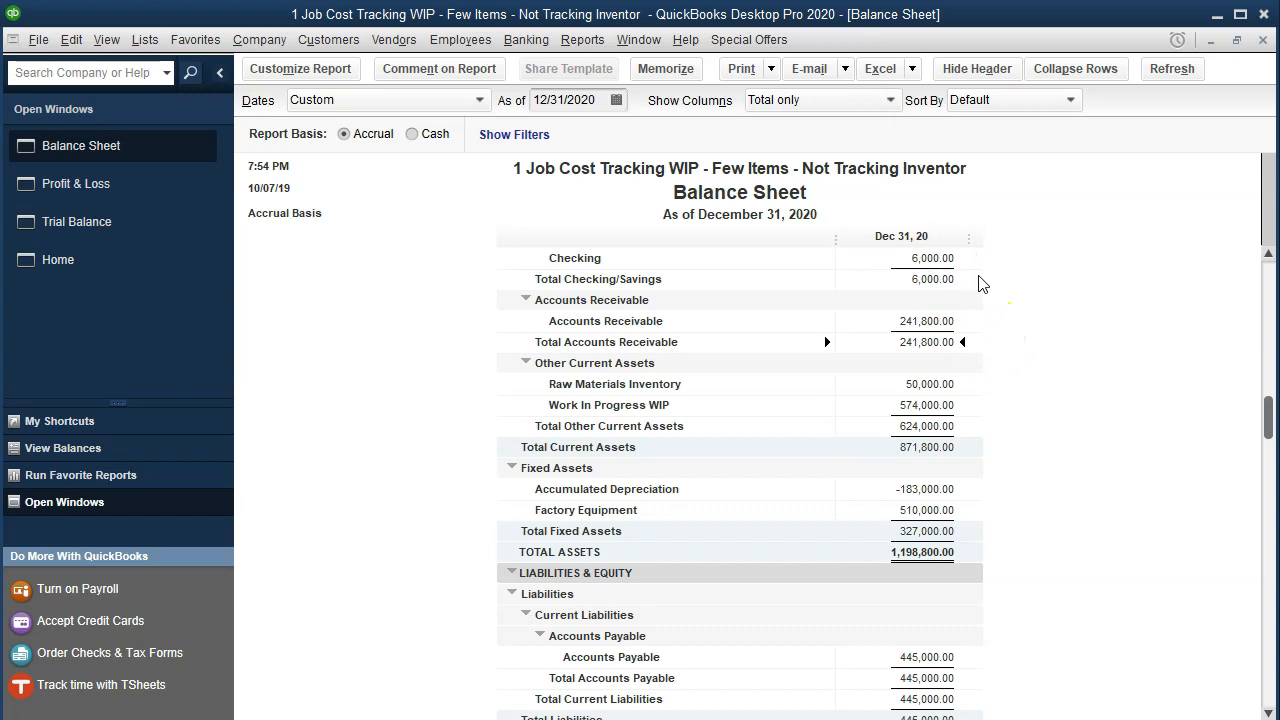
{"action": "key", "text": "Down"}
{"action": "key", "text": "Down"}
{"action": "key", "text": "Up"}
{"action": "key", "text": "Down"}
{"action": "key", "text": "Down"}
{"action": "key", "text": "Down"}
{"action": "key", "text": "Down"}
{"action": "key", "text": "Down"}
{"action": "key", "text": "Down"}
{"action": "key", "text": "Down"}
{"action": "key", "text": "Down"}
{"action": "key", "text": "Down"}
{"action": "key", "text": "Down"}
{"action": "key", "text": "Down"}
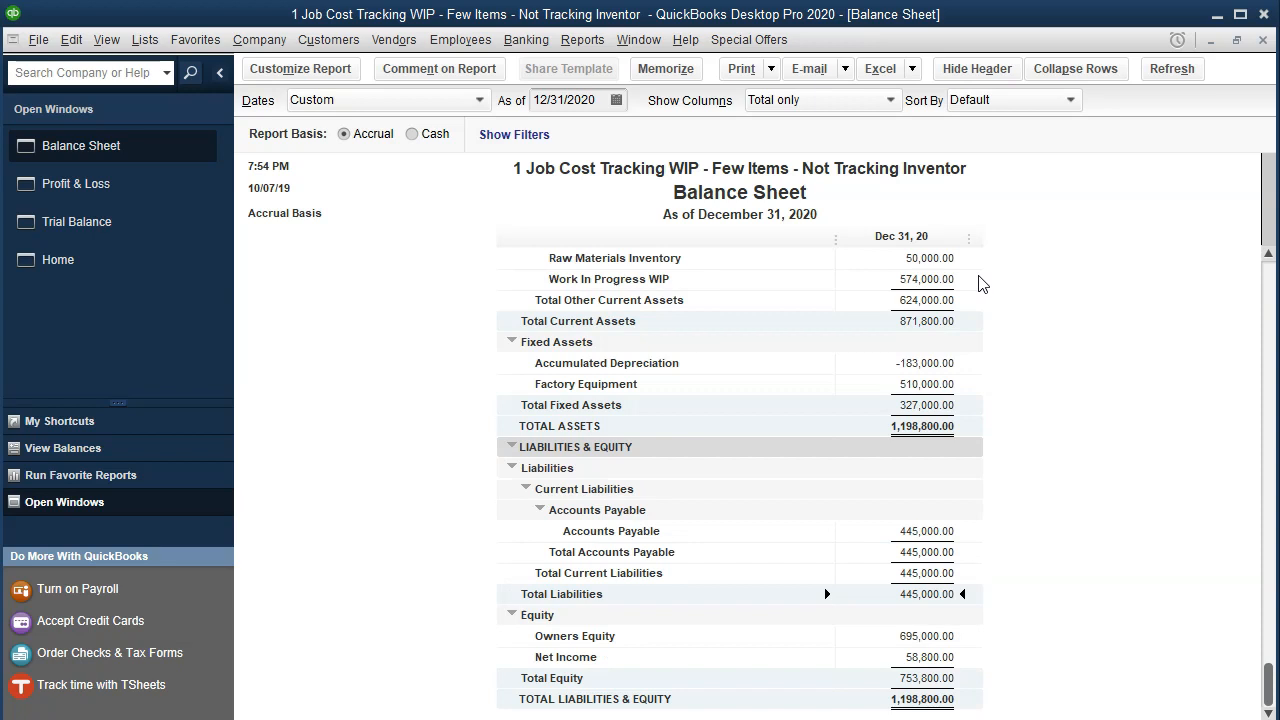
{"action": "key", "text": "Down"}
{"action": "key", "text": "Down"}
{"action": "key", "text": "Down"}
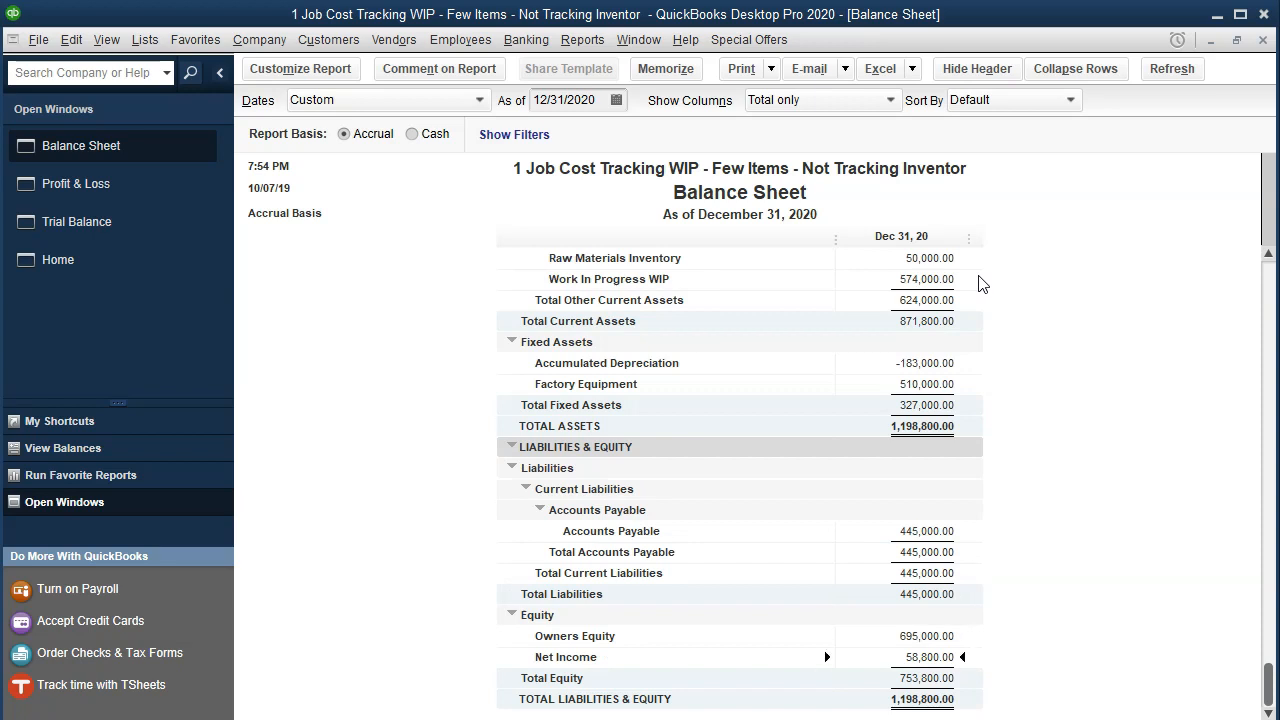